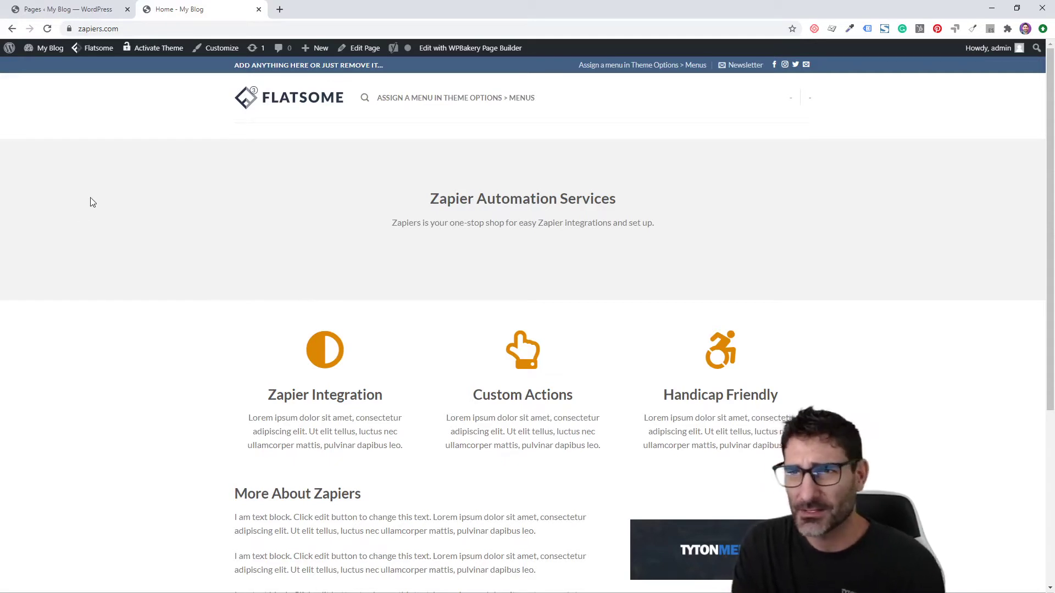
pyautogui.click(104, 11)
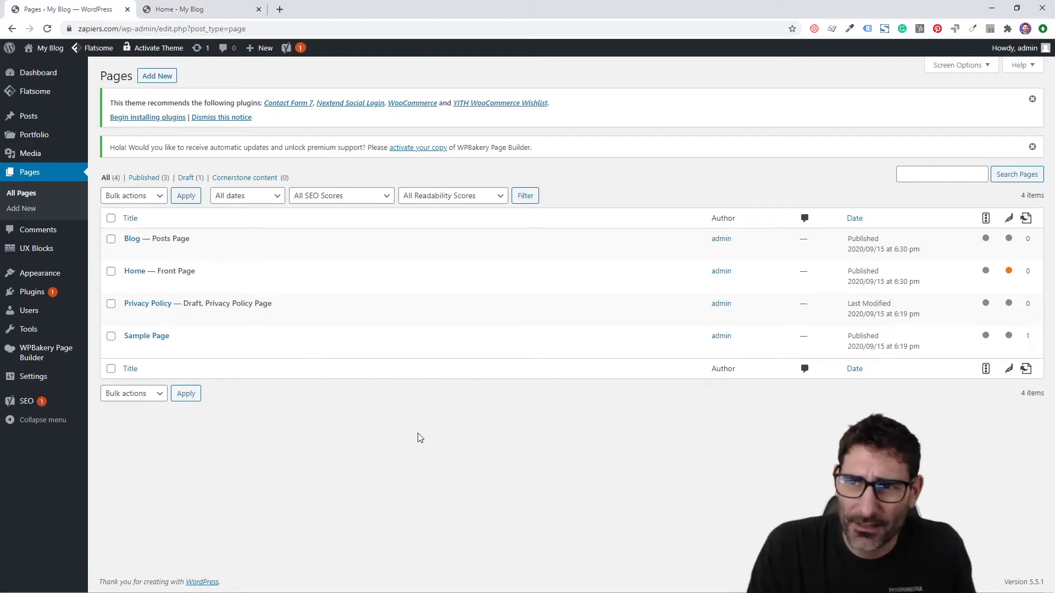
pyautogui.moveTo(392, 356)
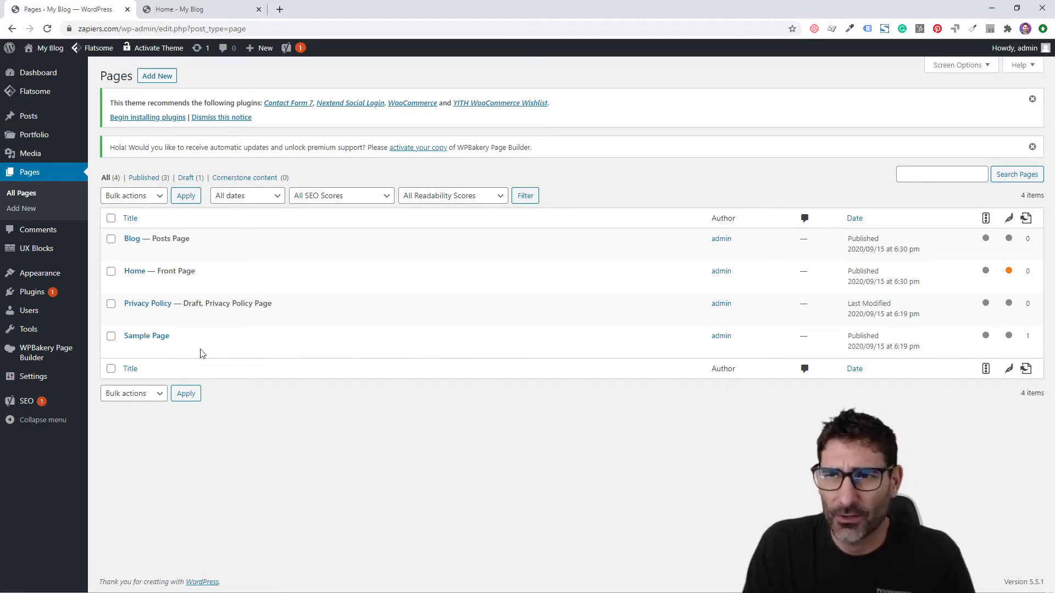
pyautogui.moveTo(57, 117)
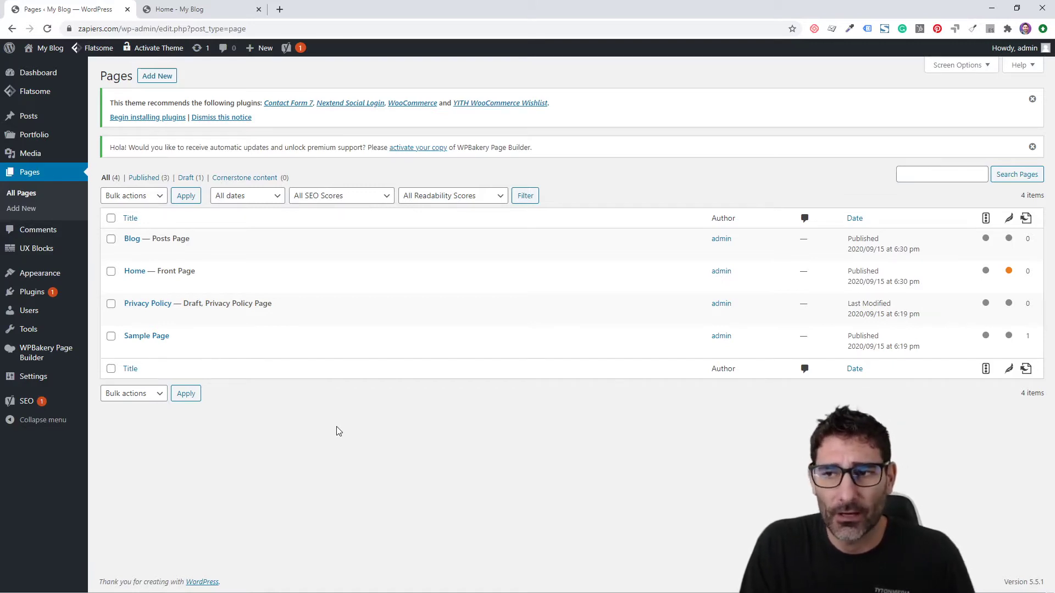
# Start a new page titled 'About Us' and save it as a draft at /about-us/.
pyautogui.click(153, 78)
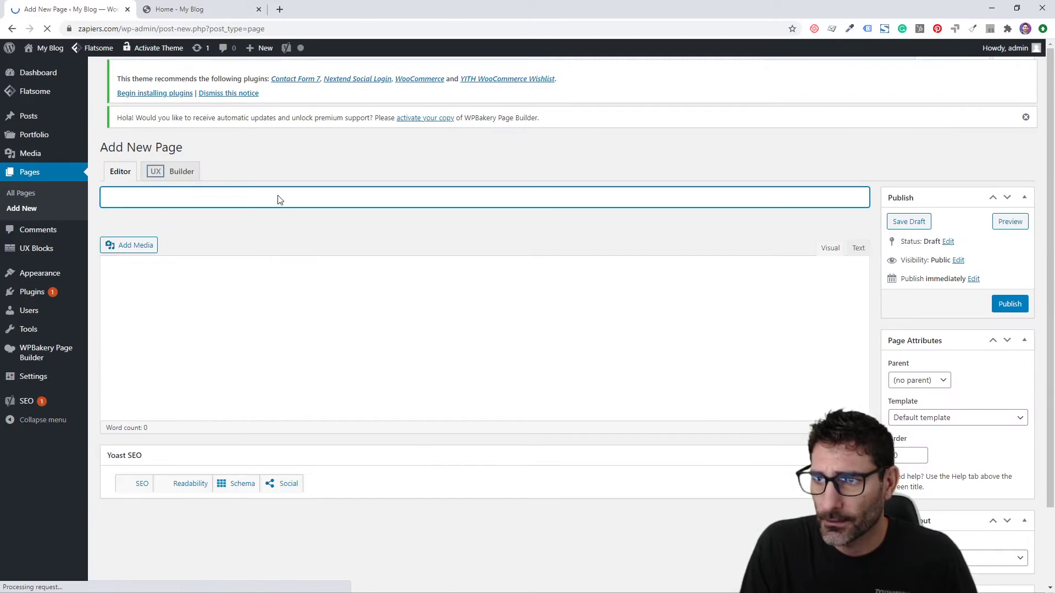
pyautogui.scroll(-6, 279, 198)
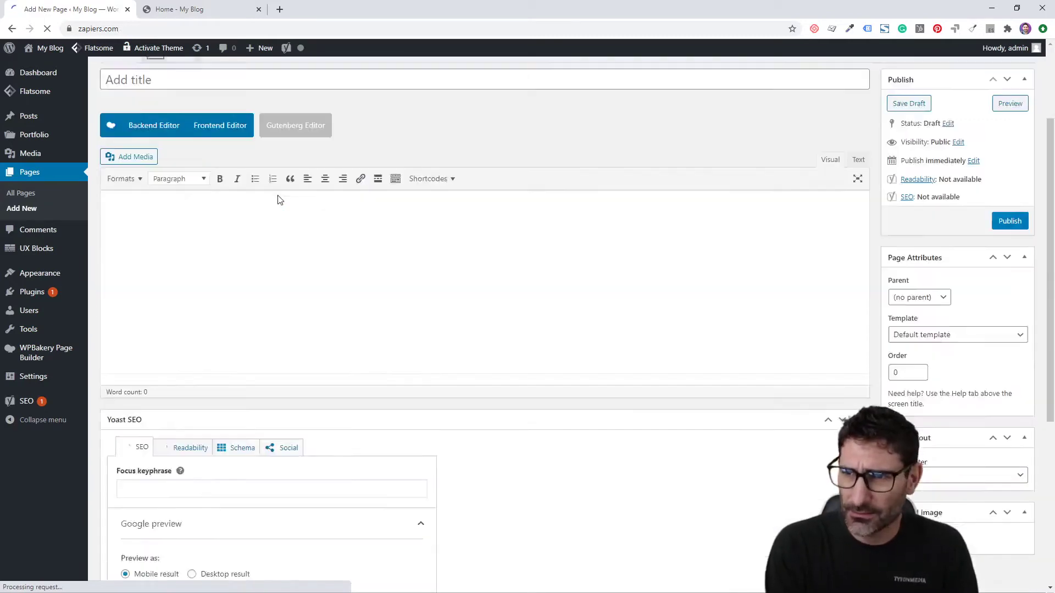
pyautogui.scroll(6, 279, 195)
pyautogui.click(263, 210)
pyautogui.write('Abut')
pyautogui.press('BackSpace')
pyautogui.press('BackSpace')
pyautogui.press('BackSpace')
pyautogui.write('out Us')
pyautogui.click(908, 232)
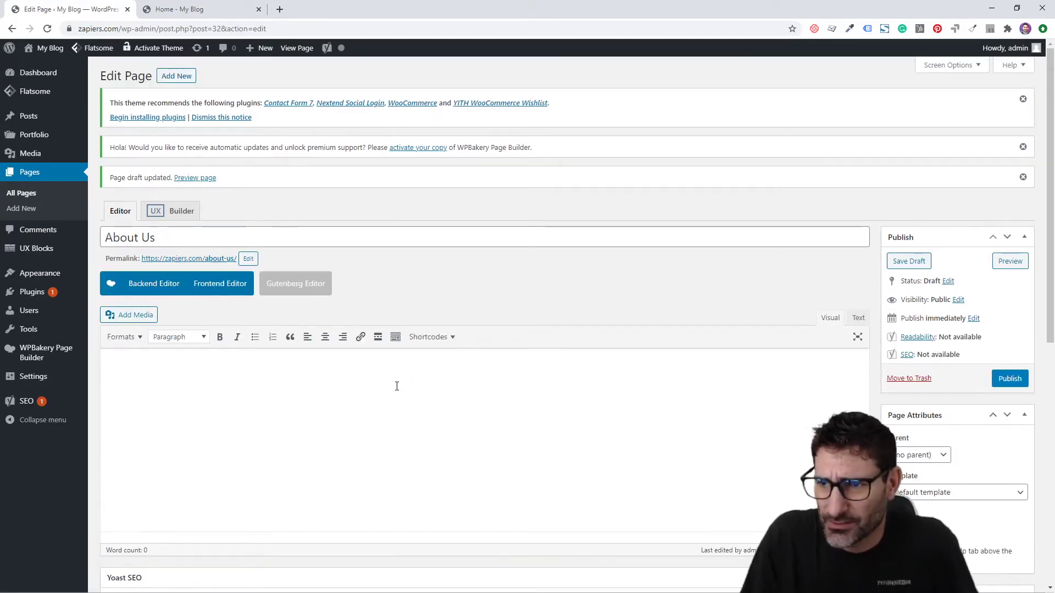
pyautogui.scroll(-1, 257, 284)
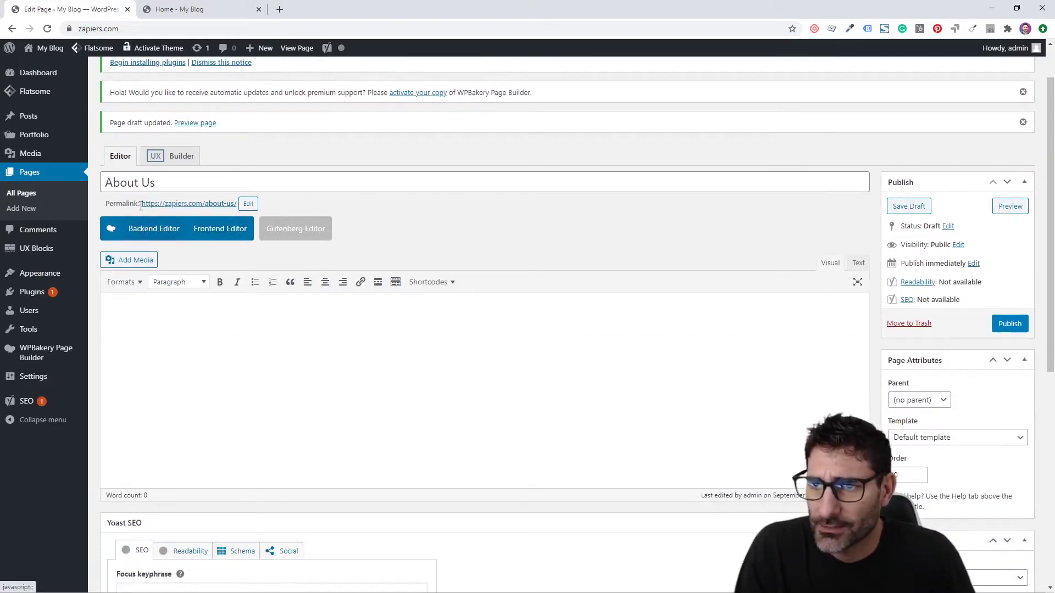
# Switch to the Backend Editor and add a one-column row containing a Custom Heading.
pyautogui.click(147, 236)
pyautogui.click(375, 462)
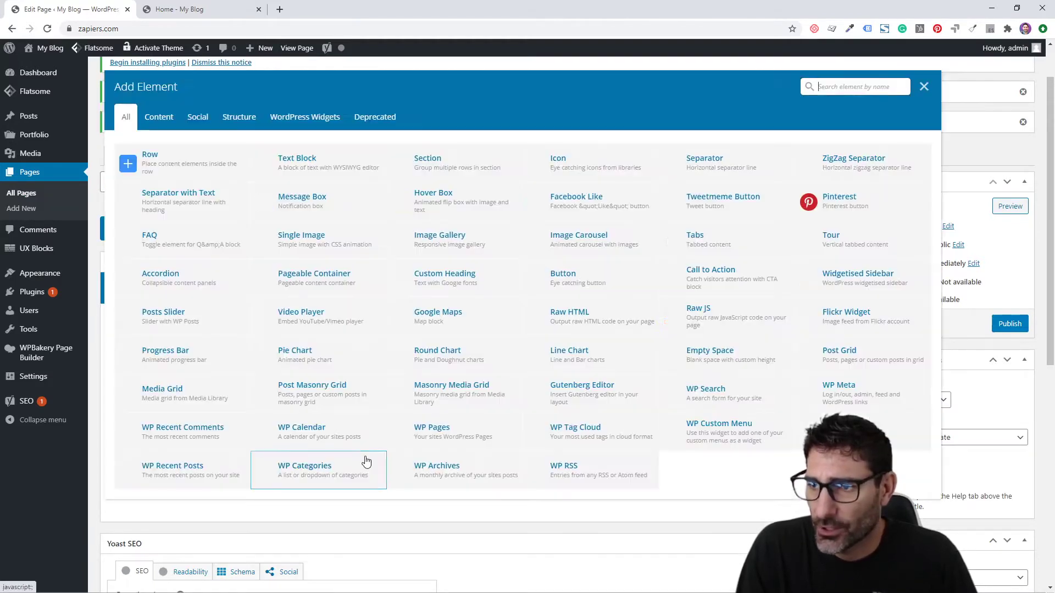
pyautogui.click(197, 179)
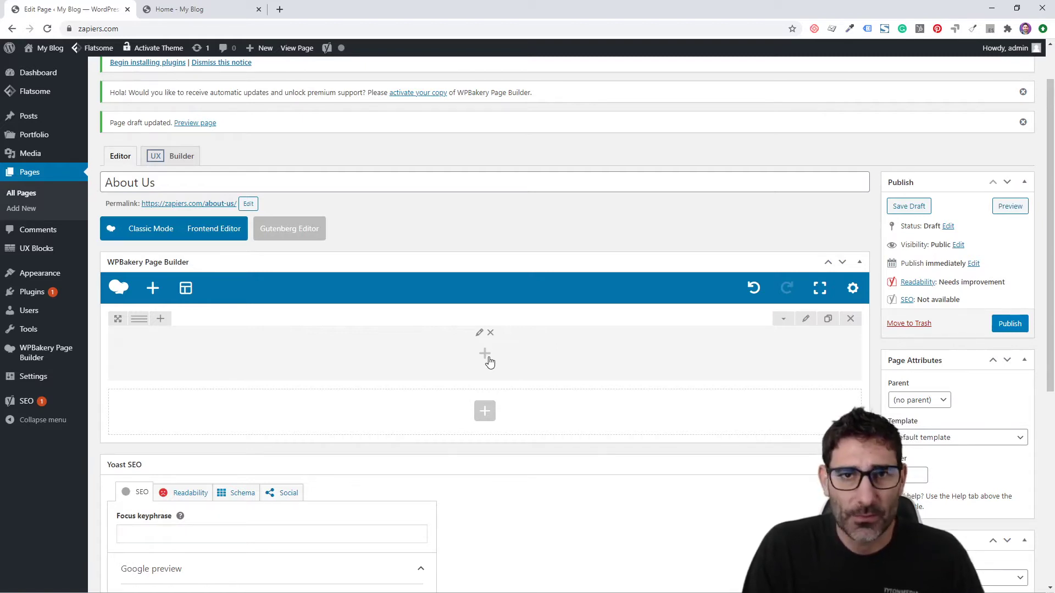
pyautogui.click(489, 362)
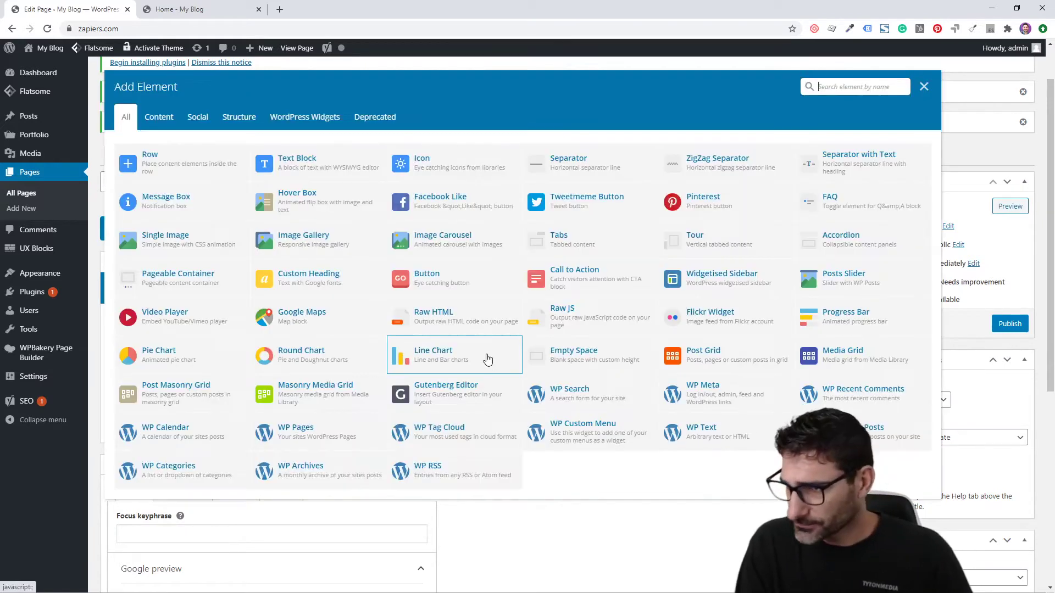
pyautogui.click(323, 275)
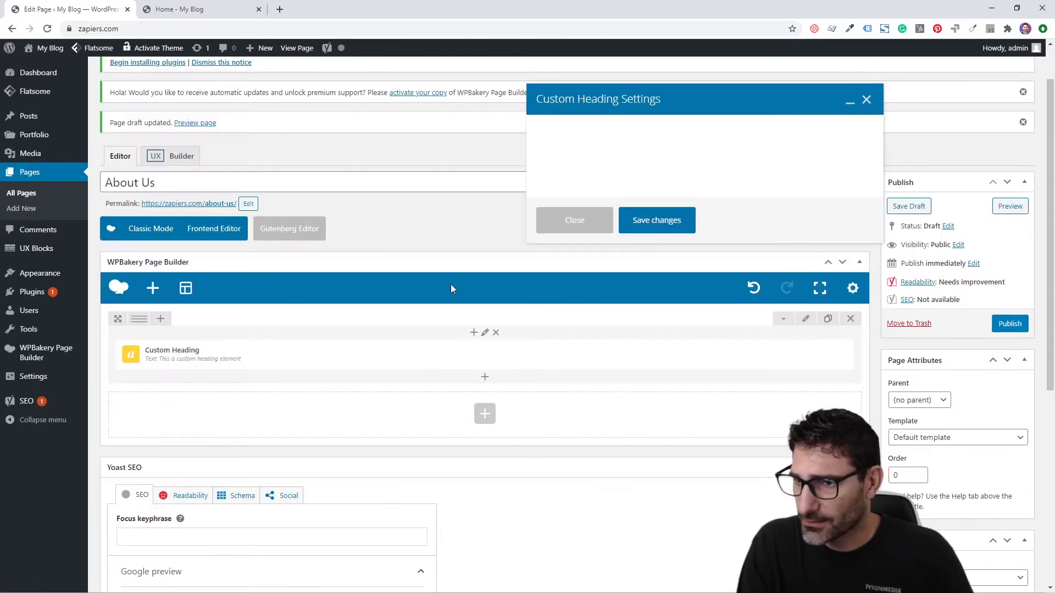
# Make the custom heading an h1 reading 'About Zapiers'.
pyautogui.click(573, 389)
pyautogui.click(573, 401)
pyautogui.click(628, 246)
pyautogui.hotkey('ctrl', 'a')
pyautogui.write('AB')
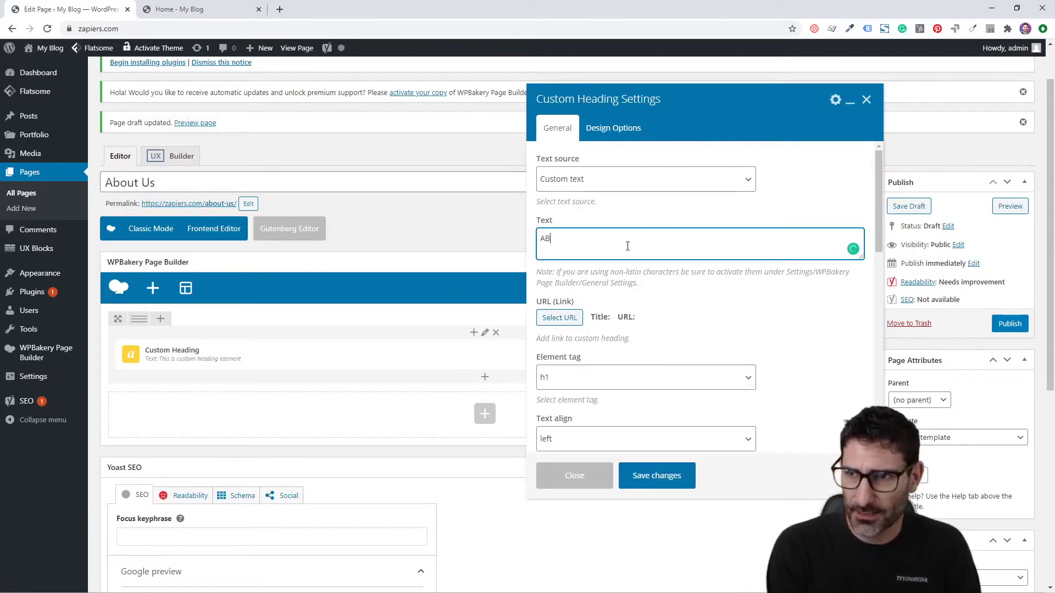
pyautogui.write('out bout Zaipers')
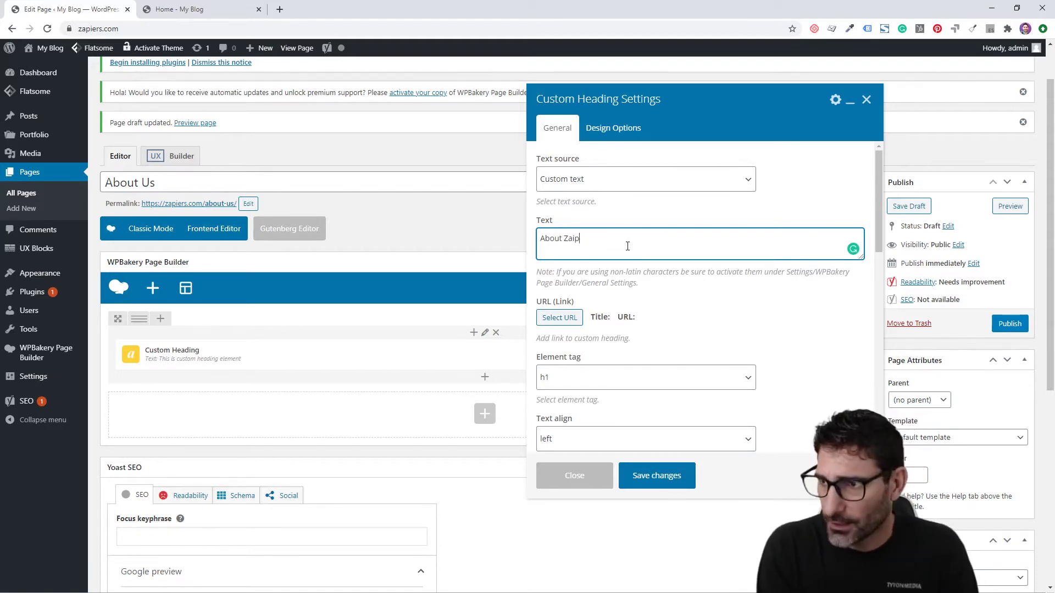
pyautogui.press('BackSpace')
pyautogui.press('BackSpace')
pyautogui.write('piers')
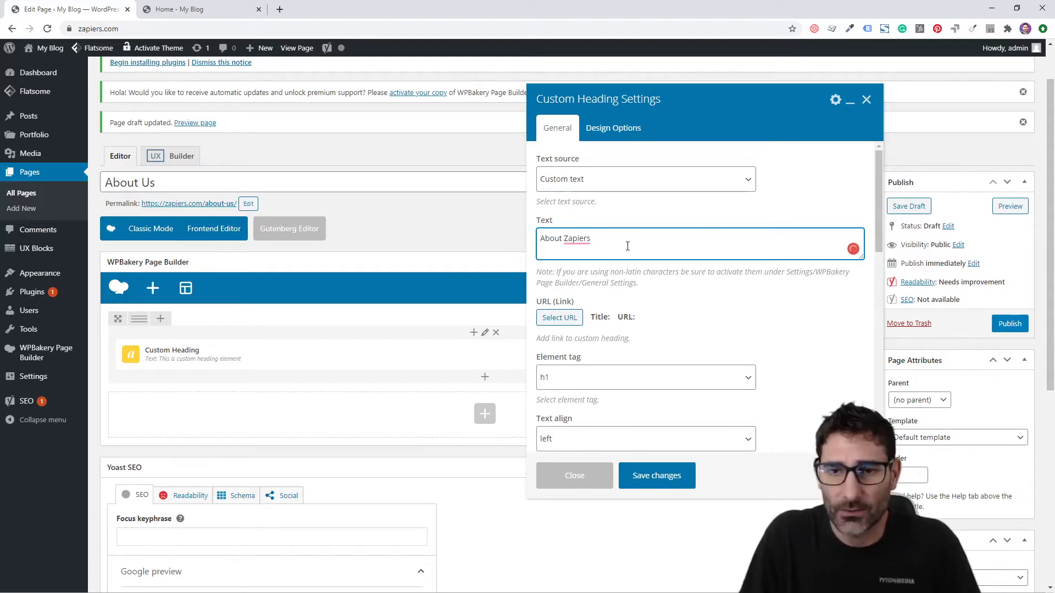
# Center the heading, switch it to the theme's default font, and save the settings.
pyautogui.scroll(-2, 625, 302)
pyautogui.click(618, 329)
pyautogui.click(615, 369)
pyautogui.scroll(-3, 644, 281)
pyautogui.scroll(-2, 643, 282)
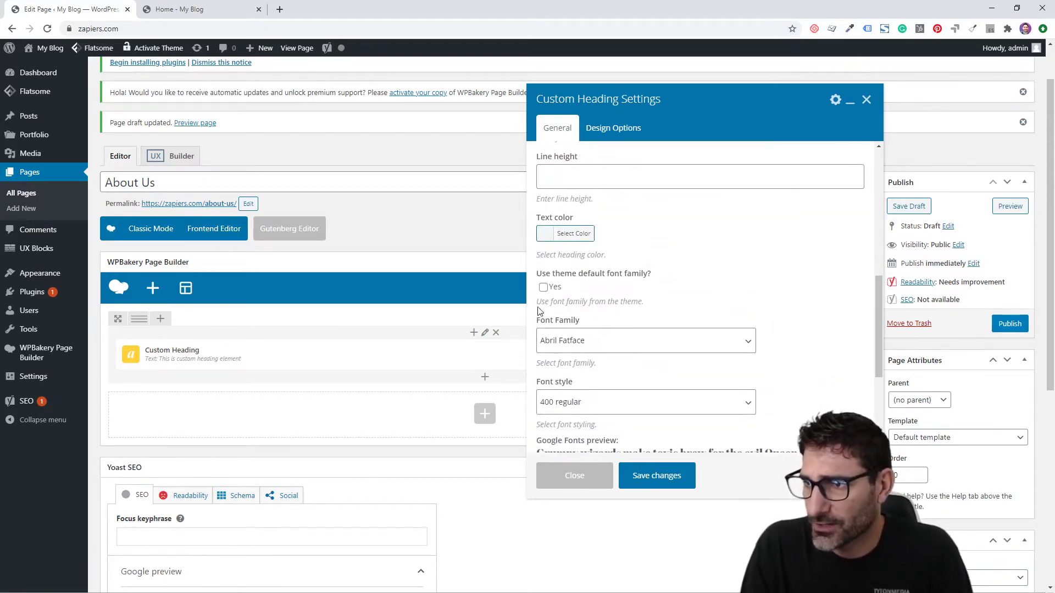
pyautogui.click(544, 287)
pyautogui.scroll(2, 696, 324)
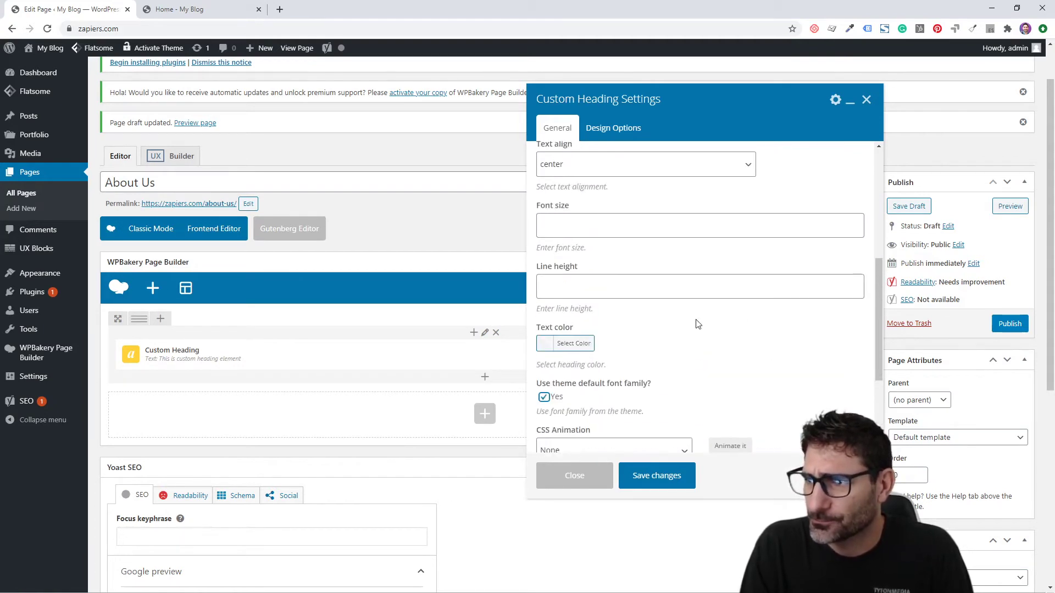
pyautogui.click(657, 476)
pyautogui.click(502, 358)
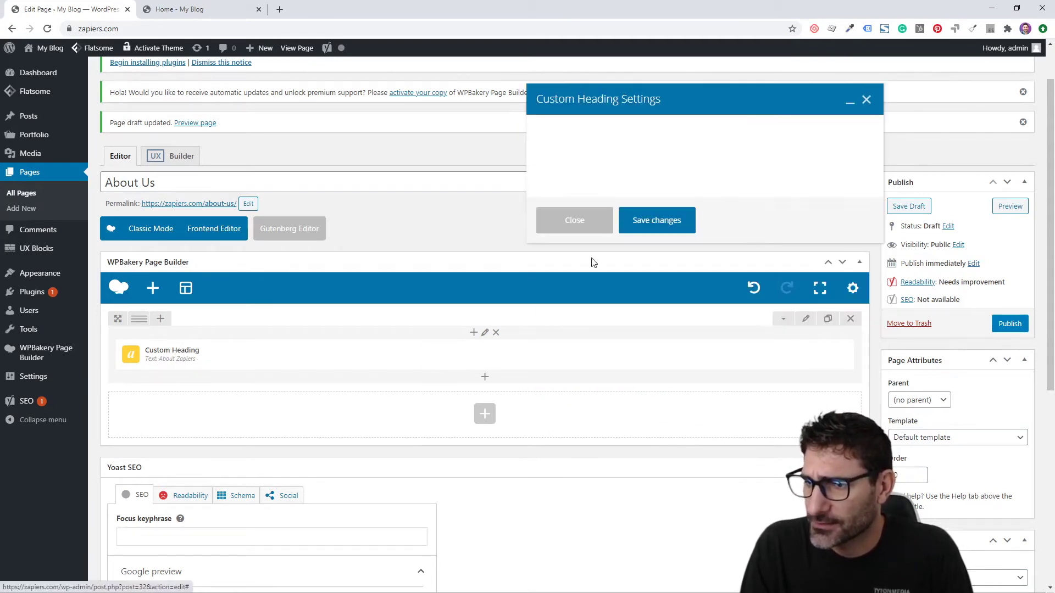
pyautogui.scroll(-3, 630, 245)
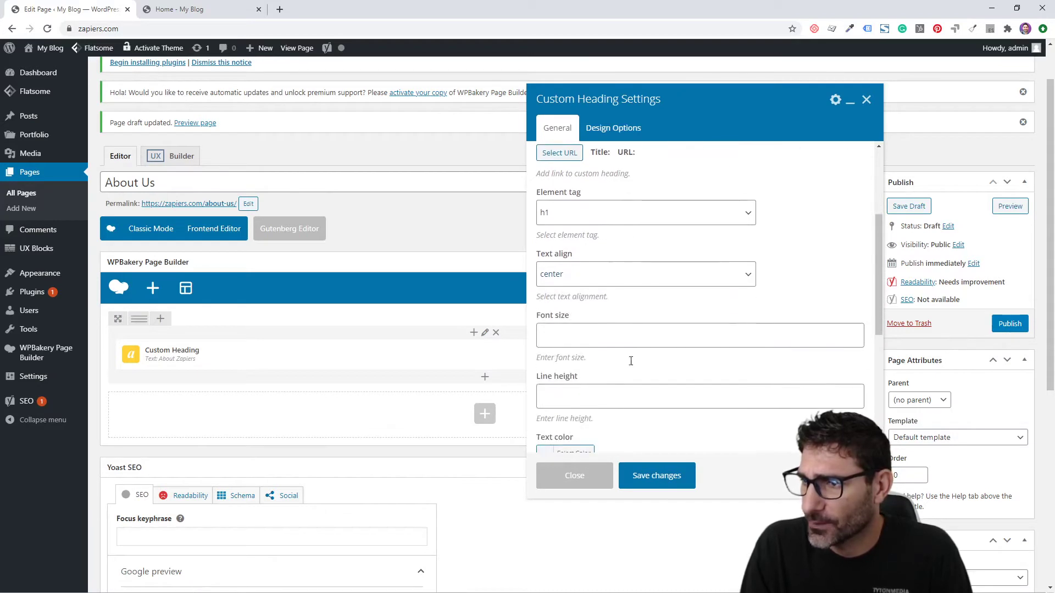
pyautogui.click(657, 478)
# Add a text block reading 'Zapiers is the best place for Zapier integrations, help and support'.
pyautogui.click(486, 380)
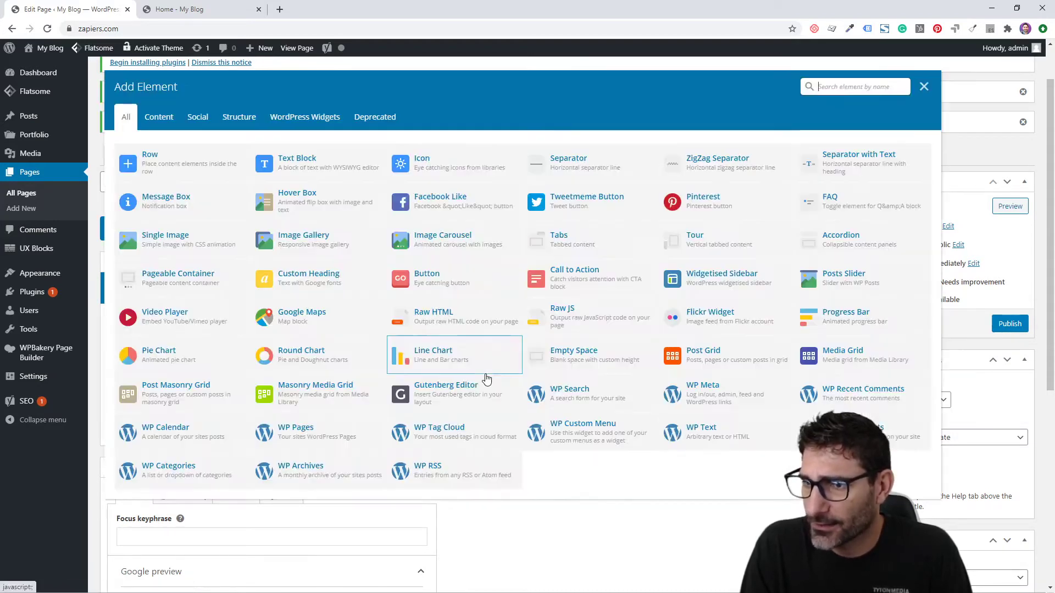
pyautogui.write('text')
pyautogui.click(170, 168)
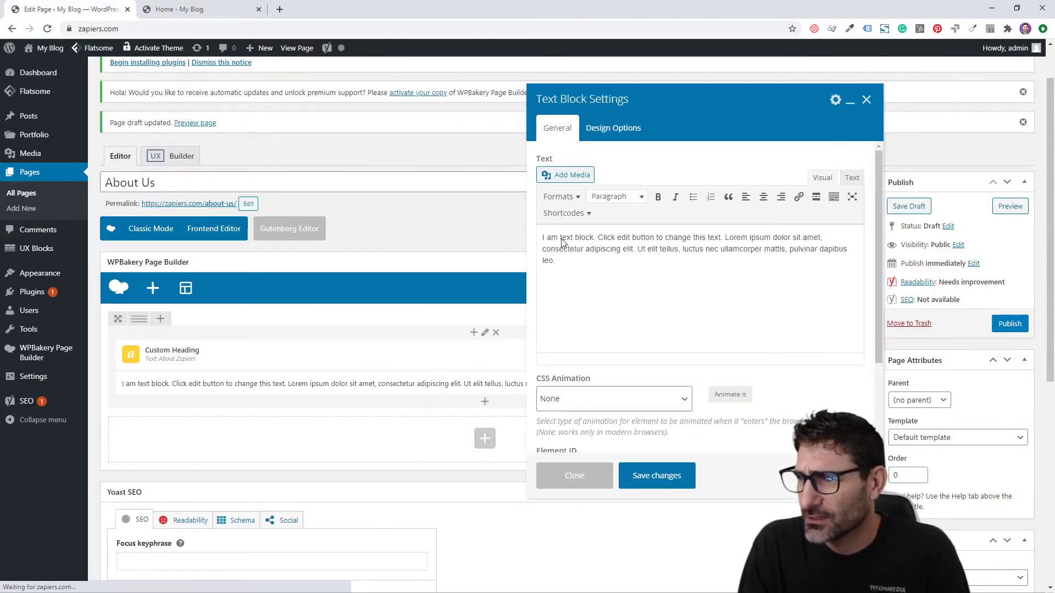
pyautogui.tripleClick(649, 248)
pyautogui.write('Zapiers is the best place for Zapier inte')
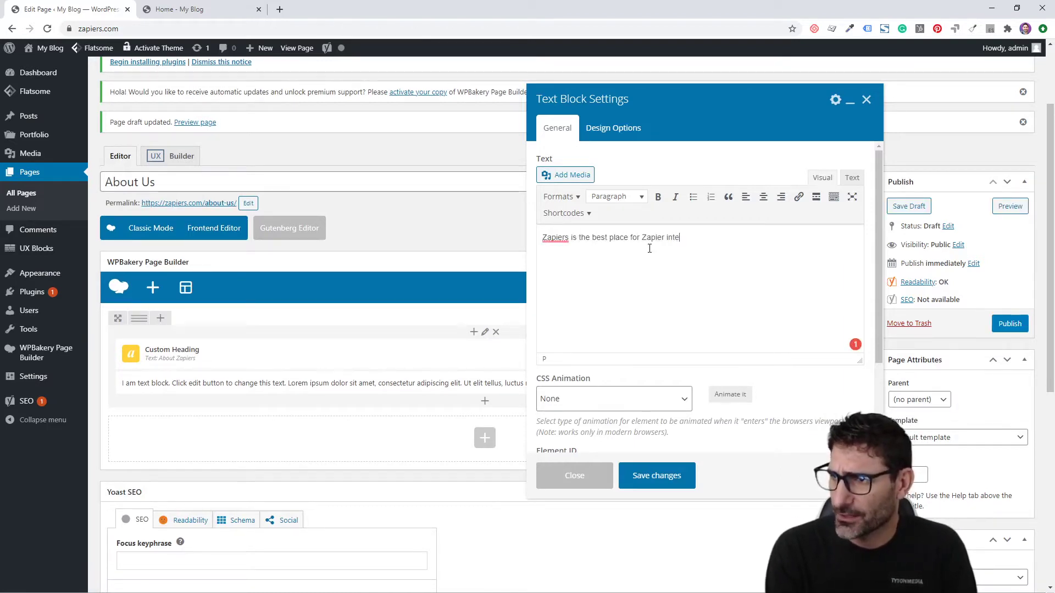
pyautogui.write('grations, help a')
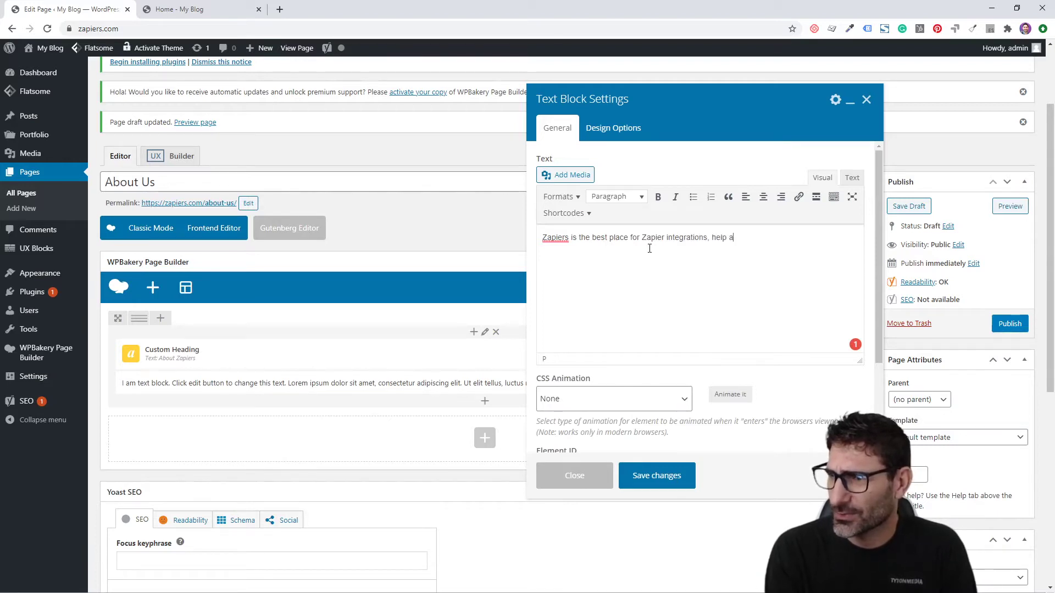
pyautogui.write('nd support')
# Center the paragraph, add class="lead" in its HTML, and save the block.
pyautogui.hotkey('ctrl', 'a')
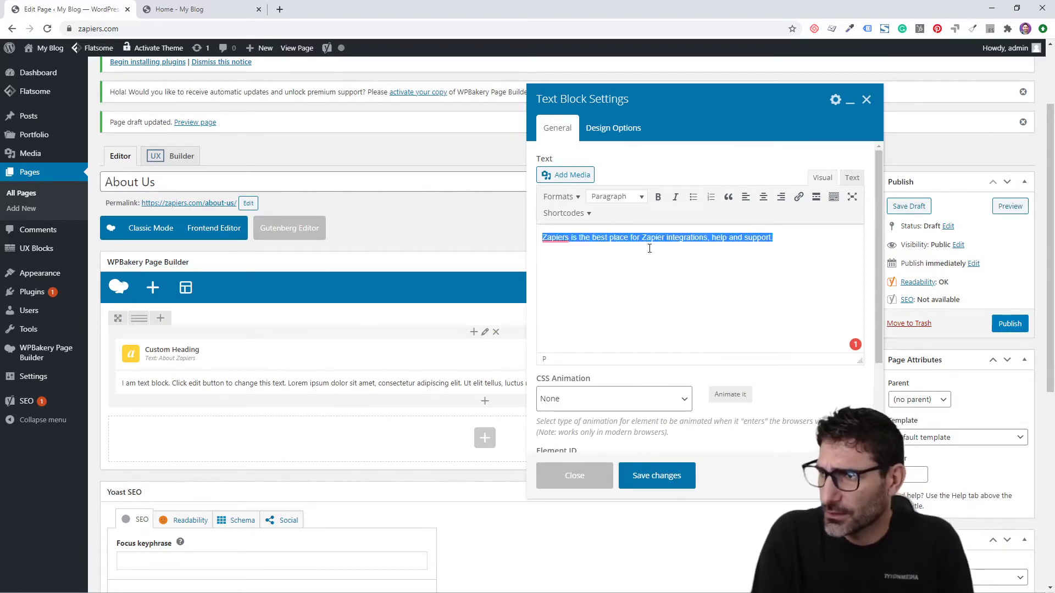
pyautogui.click(763, 197)
pyautogui.click(623, 238)
pyautogui.click(851, 178)
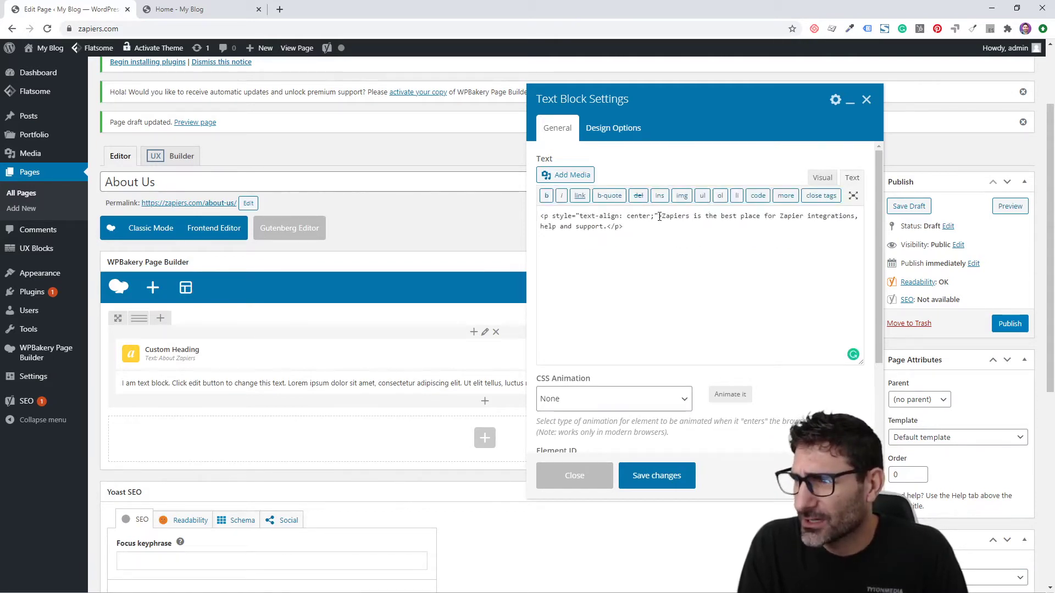
pyautogui.write('class="lead"')
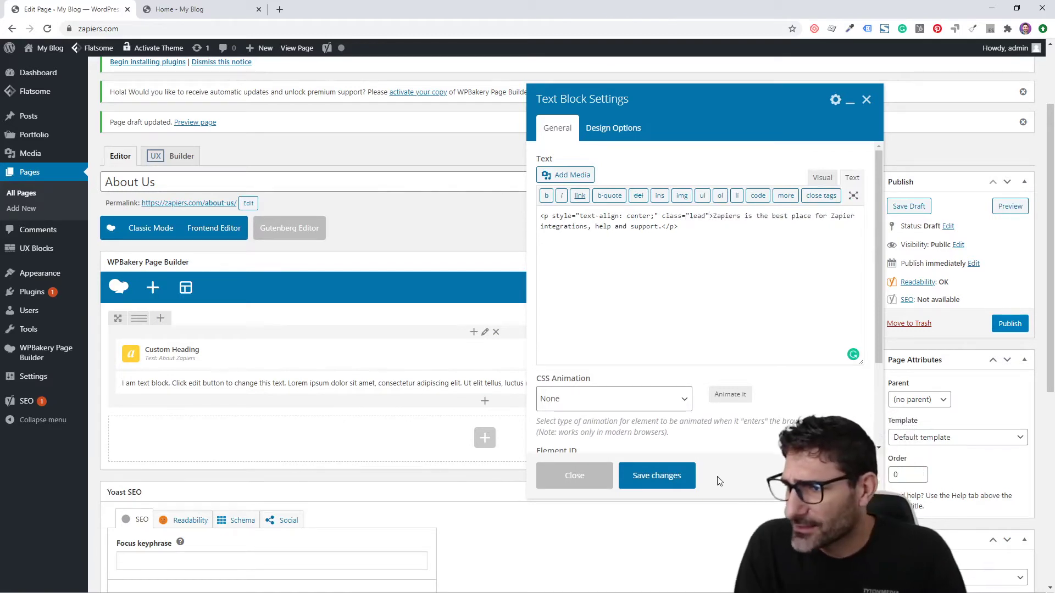
pyautogui.click(673, 482)
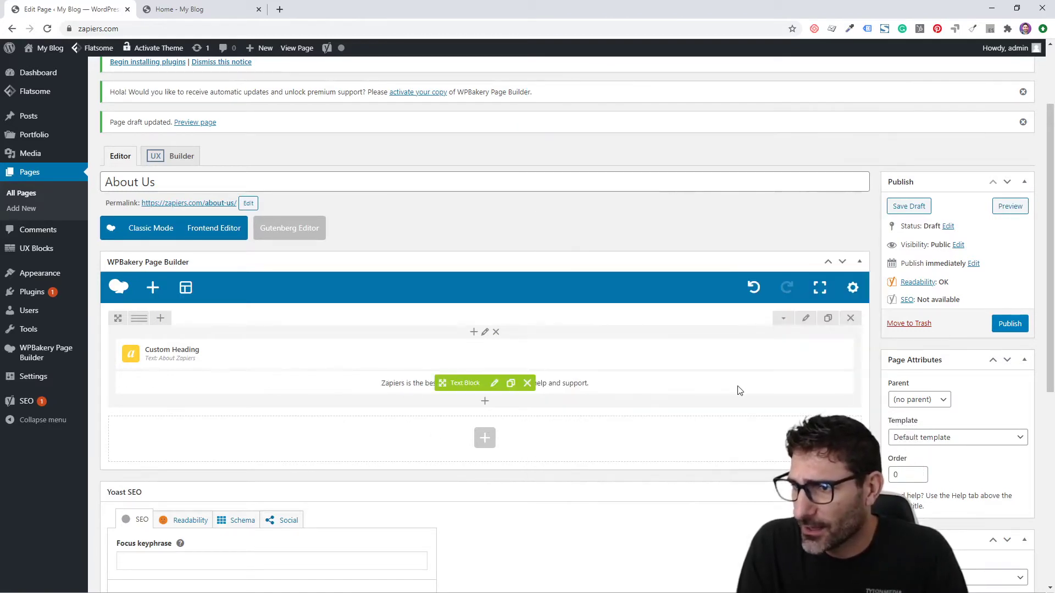
# Publish the About Us page and open its live version in a new tab.
pyautogui.click(1019, 328)
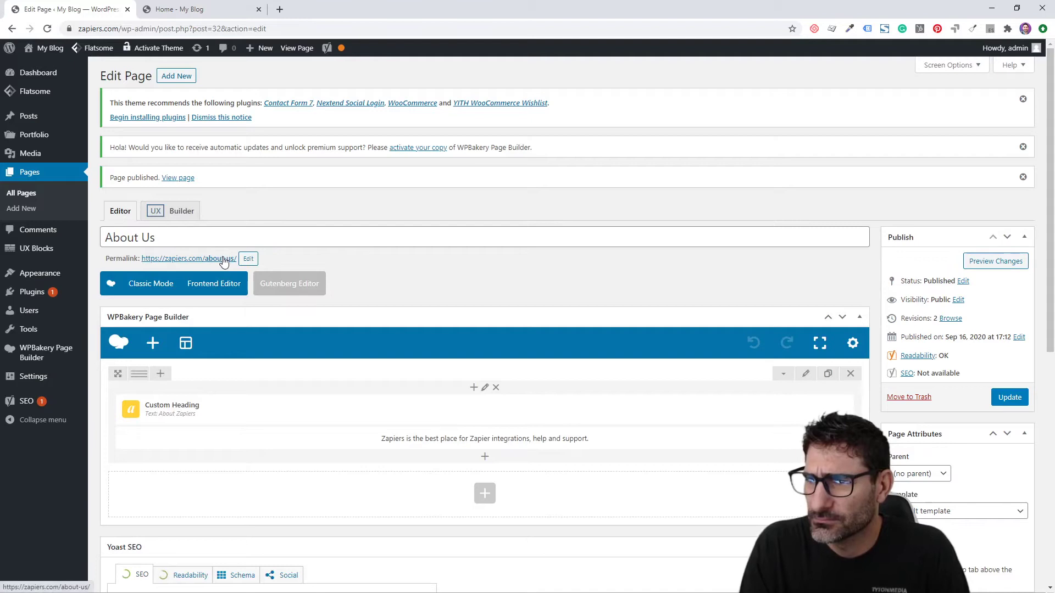
pyautogui.rightClick(223, 263)
pyautogui.click(253, 266)
pyautogui.click(198, 9)
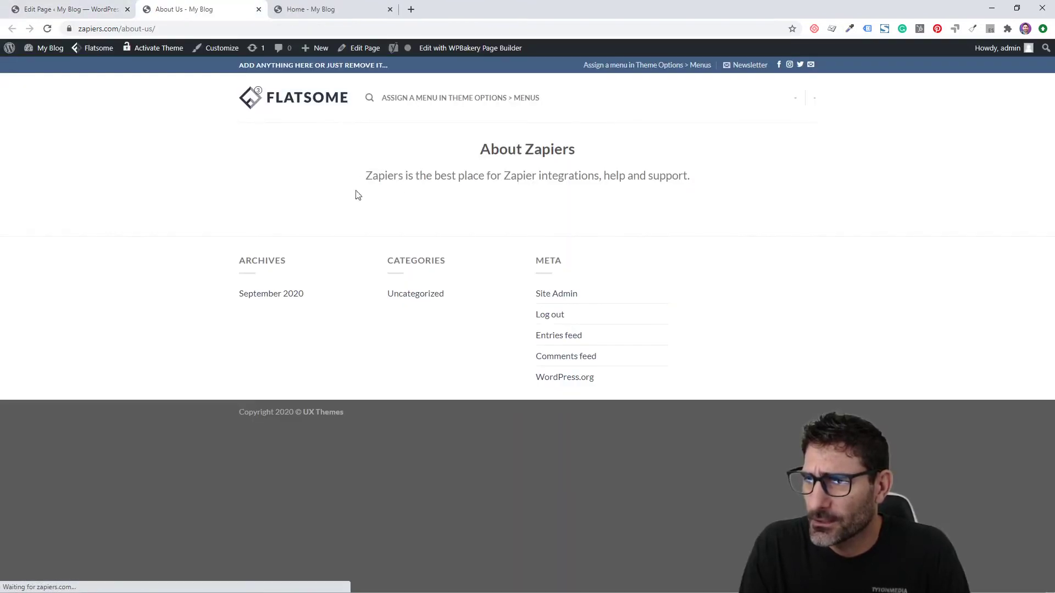
# Inspect the live 'About Zapiers' heading and lead sentence, then return to the editor.
pyautogui.moveTo(460, 146); pyautogui.dragTo(632, 151)
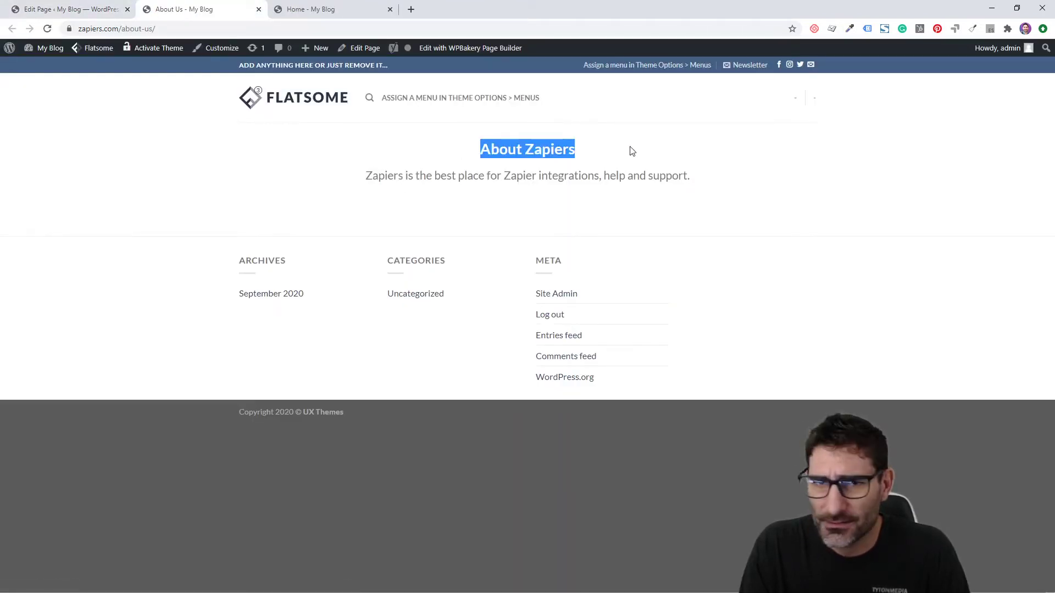
pyautogui.click(671, 174)
pyautogui.tripleClick(465, 170)
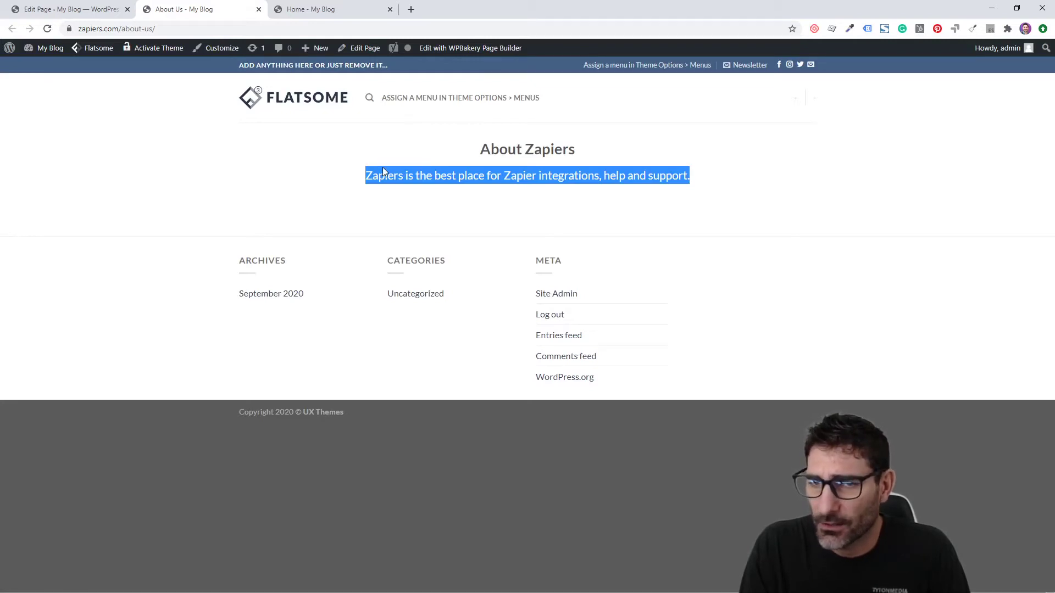
pyautogui.tripleClick(424, 176)
pyautogui.moveTo(633, 154); pyautogui.dragTo(596, 138)
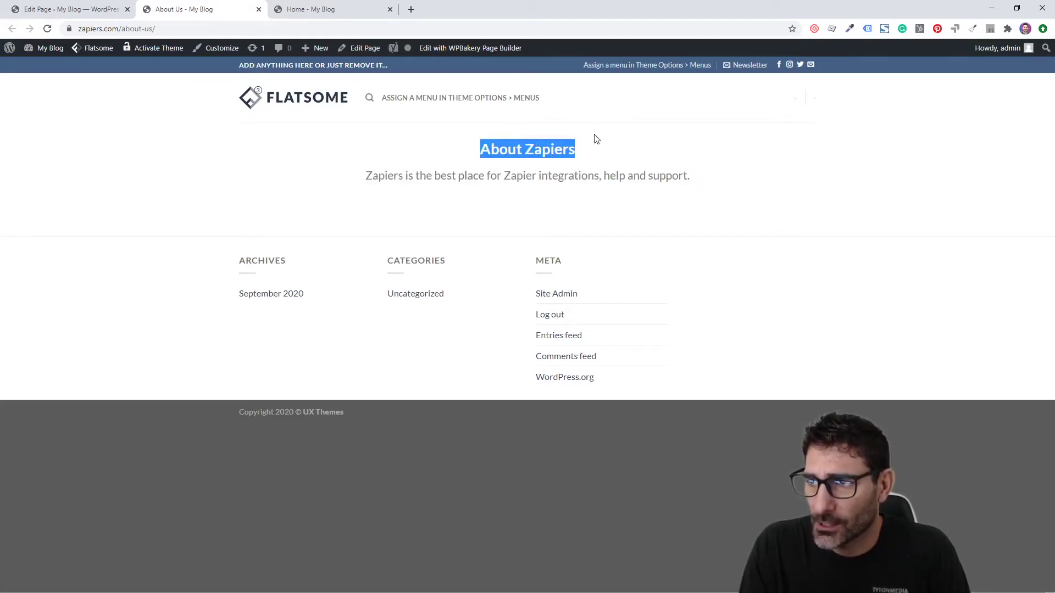
pyautogui.click(597, 153)
pyautogui.moveTo(454, 148); pyautogui.dragTo(630, 168)
pyautogui.moveTo(445, 165); pyautogui.dragTo(365, 175)
pyautogui.moveTo(576, 149); pyautogui.dragTo(479, 149)
pyautogui.click(530, 195)
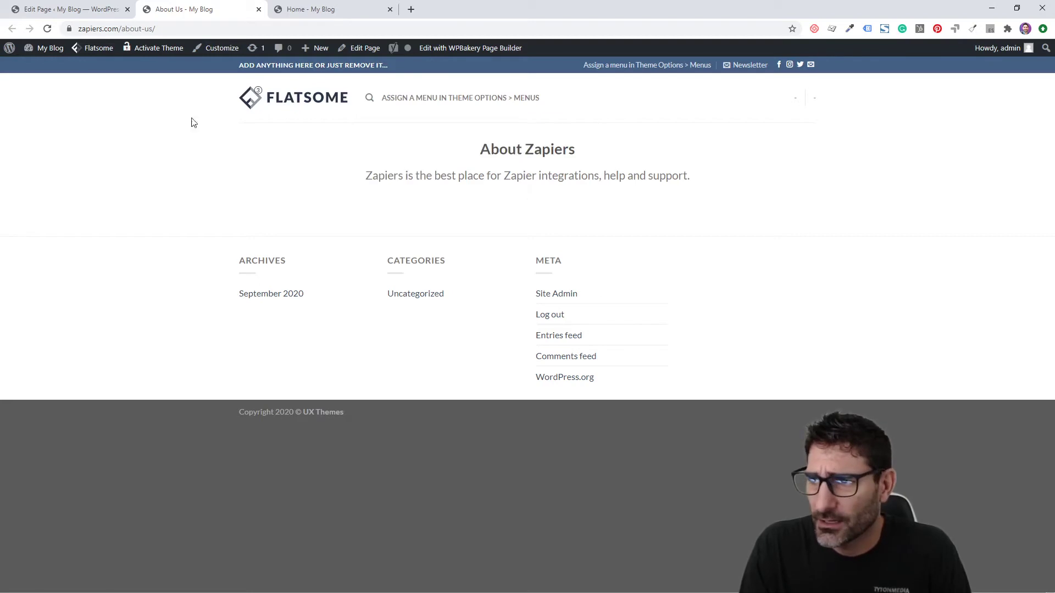
pyautogui.click(71, 10)
# Enter 45px as the font size of the 'About Zapiers' custom heading.
pyautogui.scroll(-1, 470, 328)
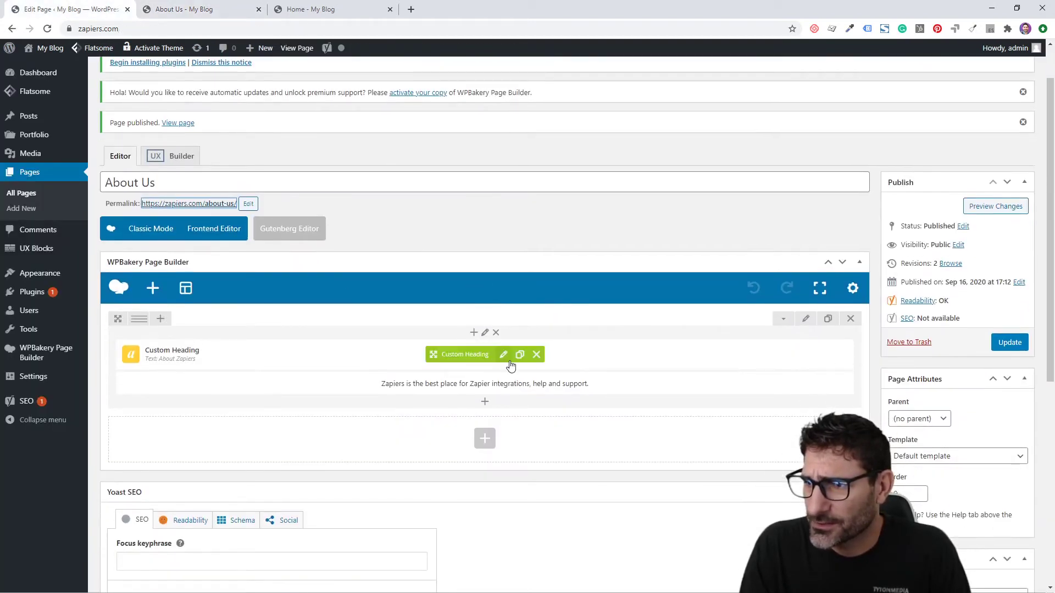
pyautogui.click(504, 356)
pyautogui.scroll(-2, 611, 305)
pyautogui.scroll(-3, 612, 296)
pyautogui.click(611, 283)
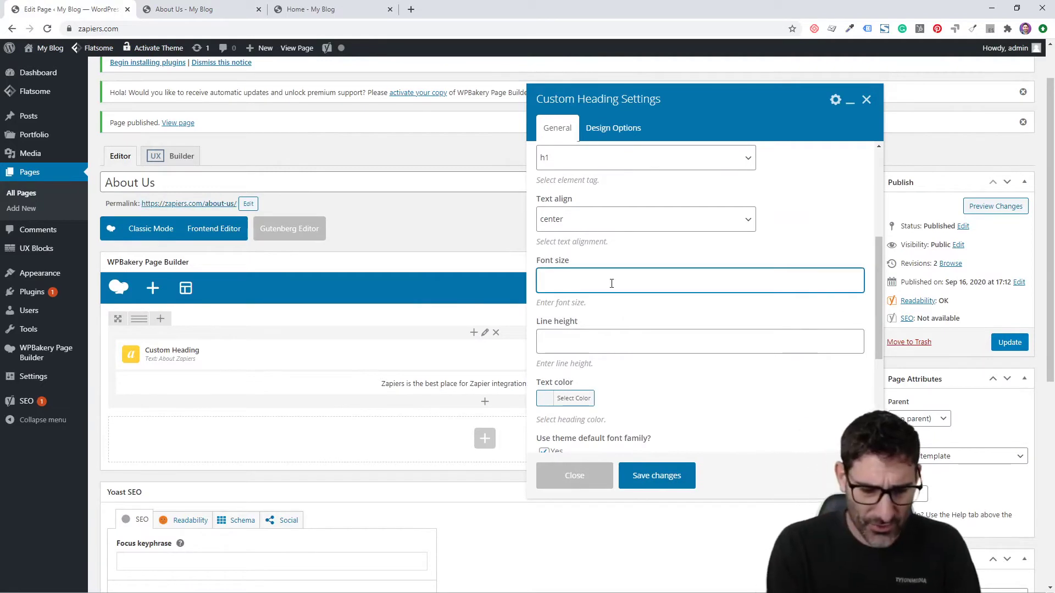
pyautogui.write('45px')
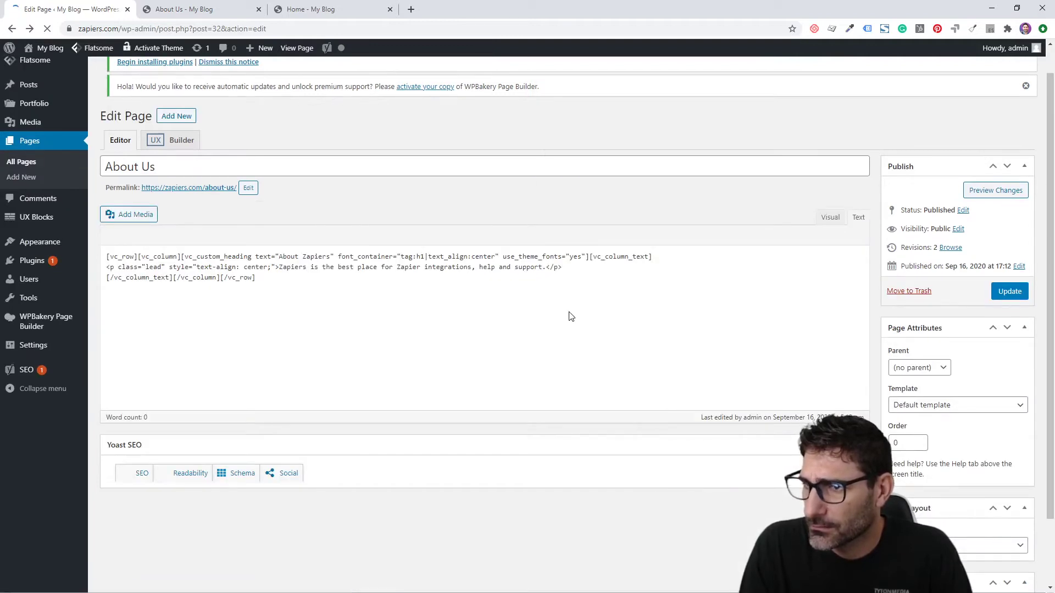
pyautogui.scroll(-1, 570, 323)
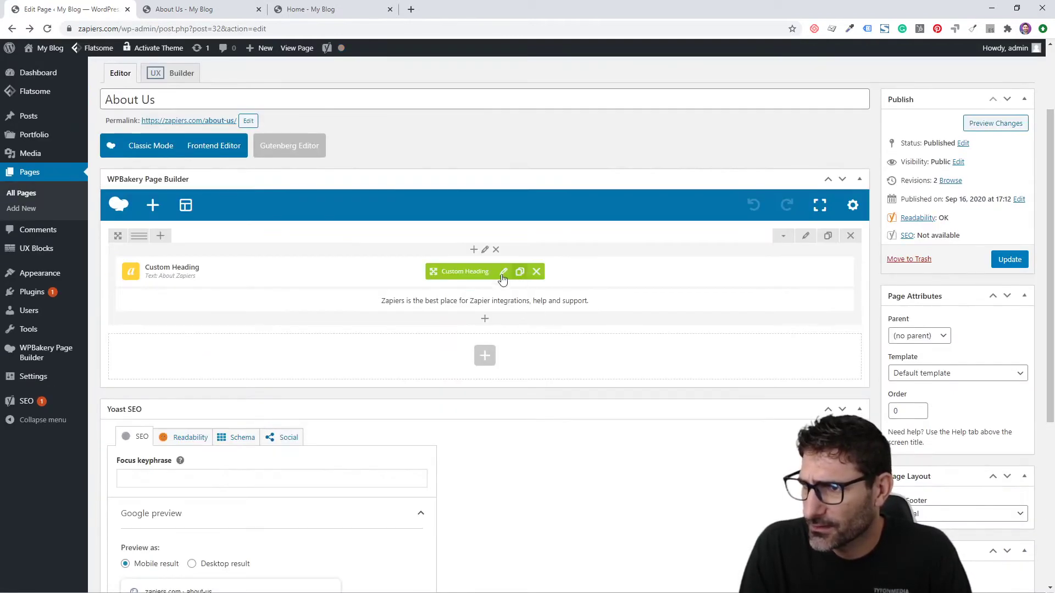
# Correct the heading's font size to 45px, save it, and view the live page.
pyautogui.click(501, 272)
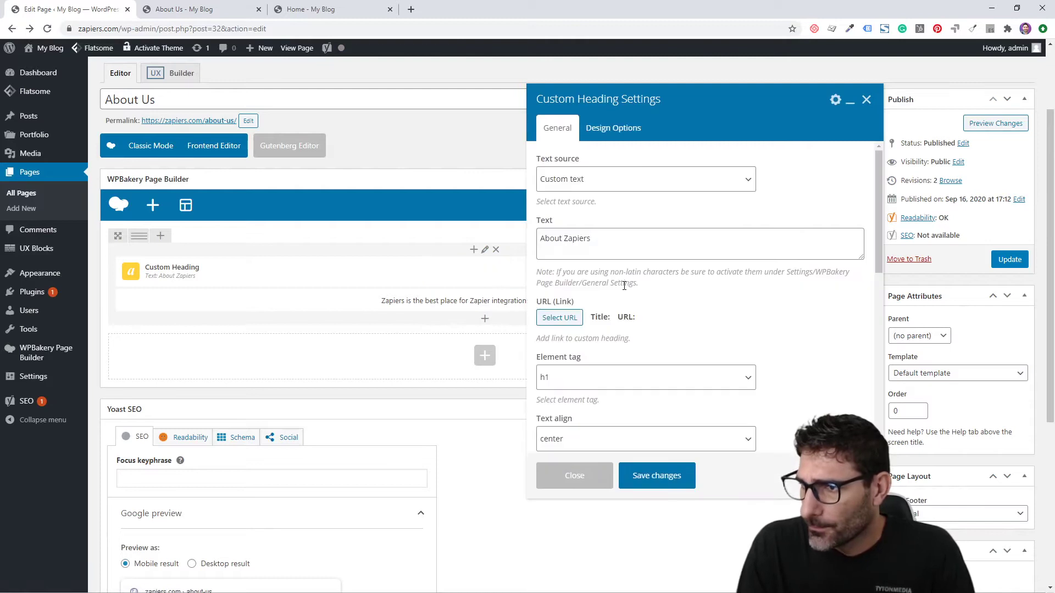
pyautogui.scroll(-4, 624, 286)
pyautogui.click(620, 277)
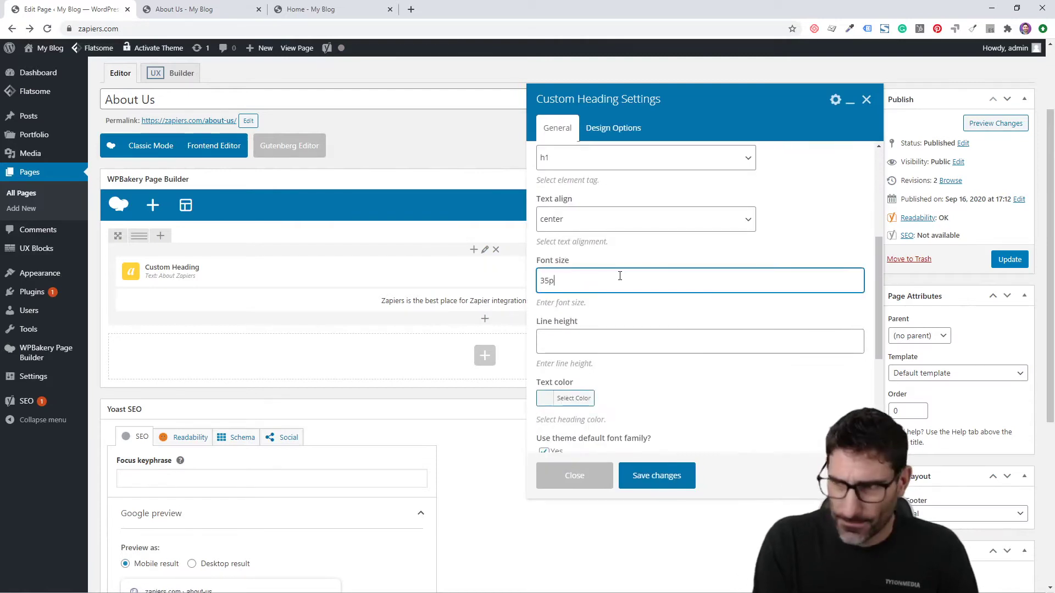
pyautogui.press('BackSpace')
pyautogui.write('45')
pyautogui.click(680, 474)
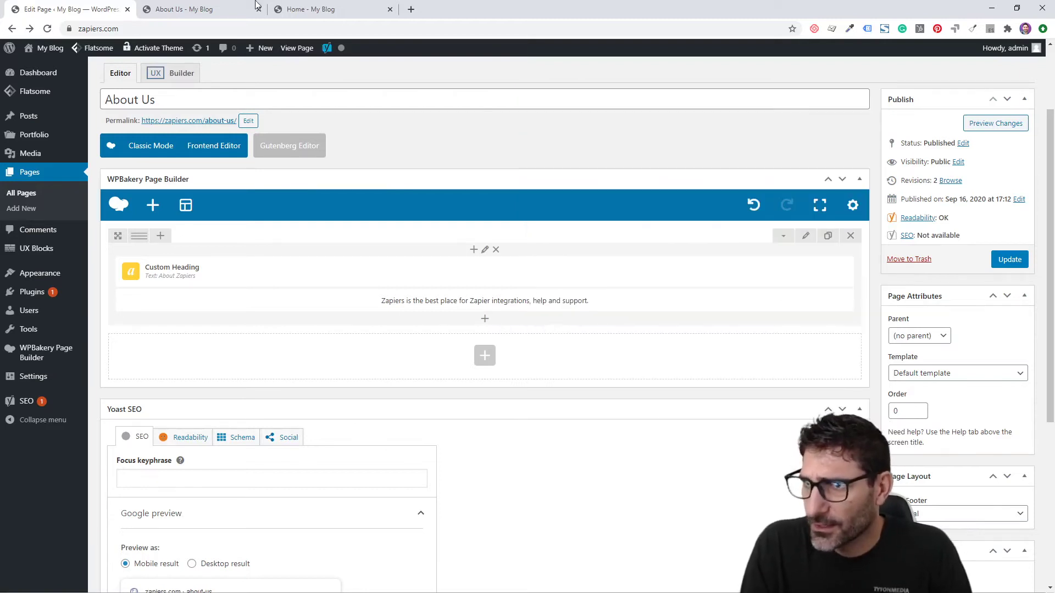
pyautogui.click(240, 5)
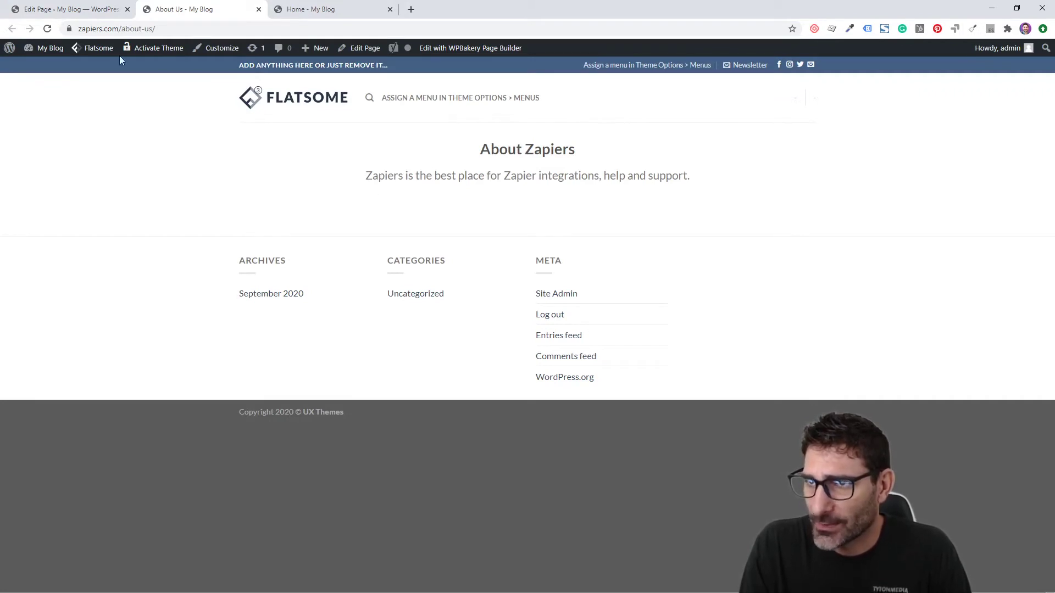
# Back in the editor, open the heading row's Design Options at the padding-top box.
pyautogui.click(96, 5)
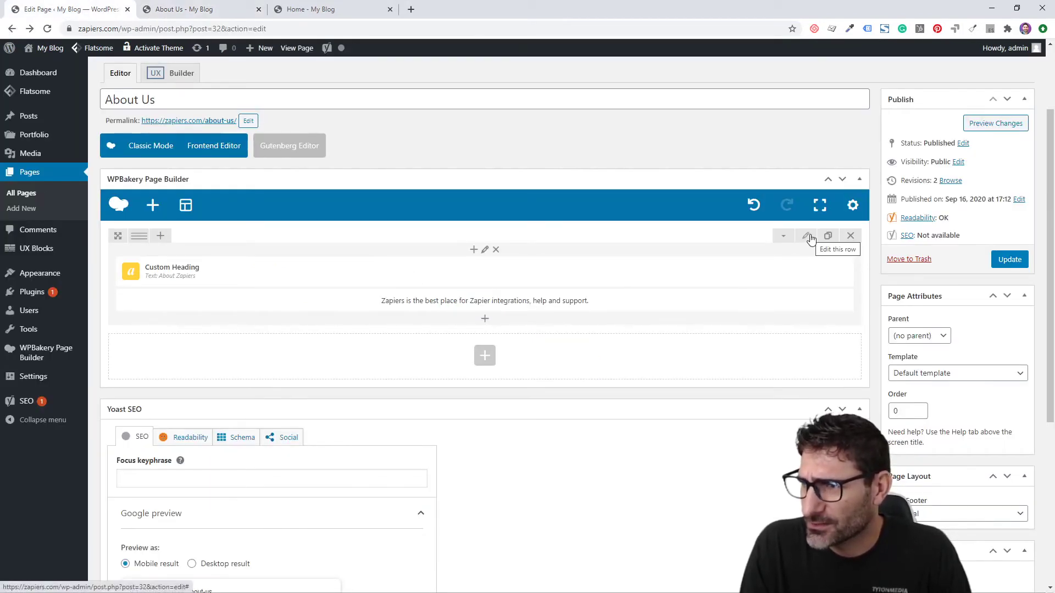
pyautogui.click(807, 236)
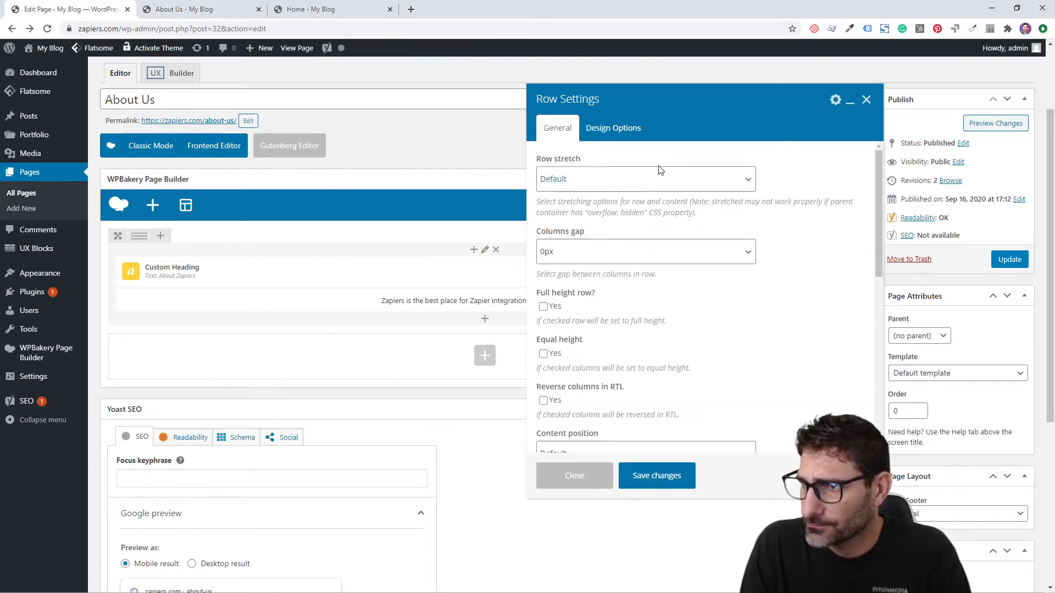
pyautogui.click(625, 136)
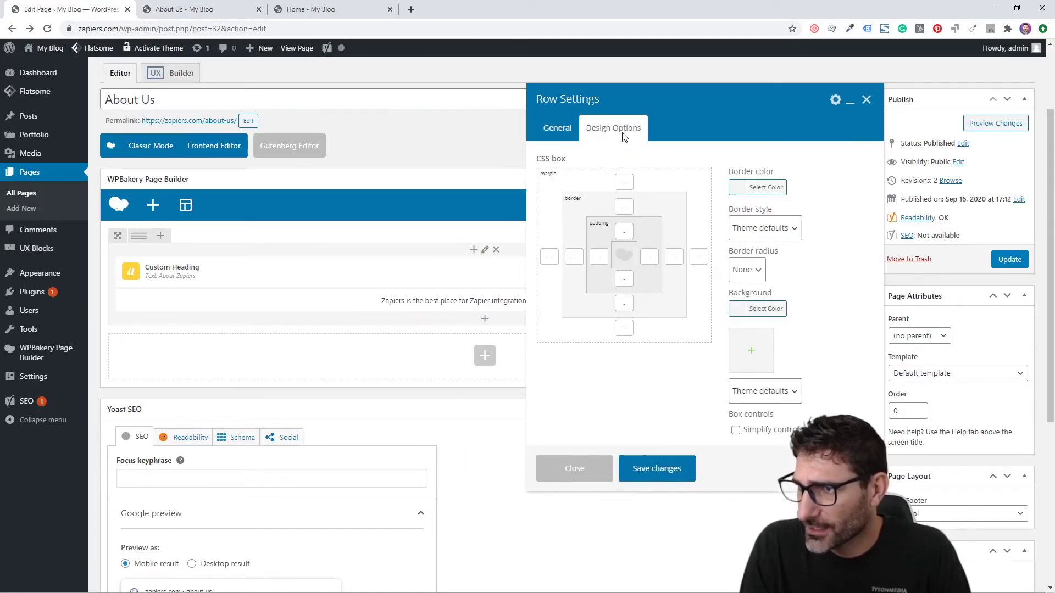
pyautogui.click(621, 231)
# Give the row 50 top and 50 bottom padding and save its settings.
pyautogui.write('50')
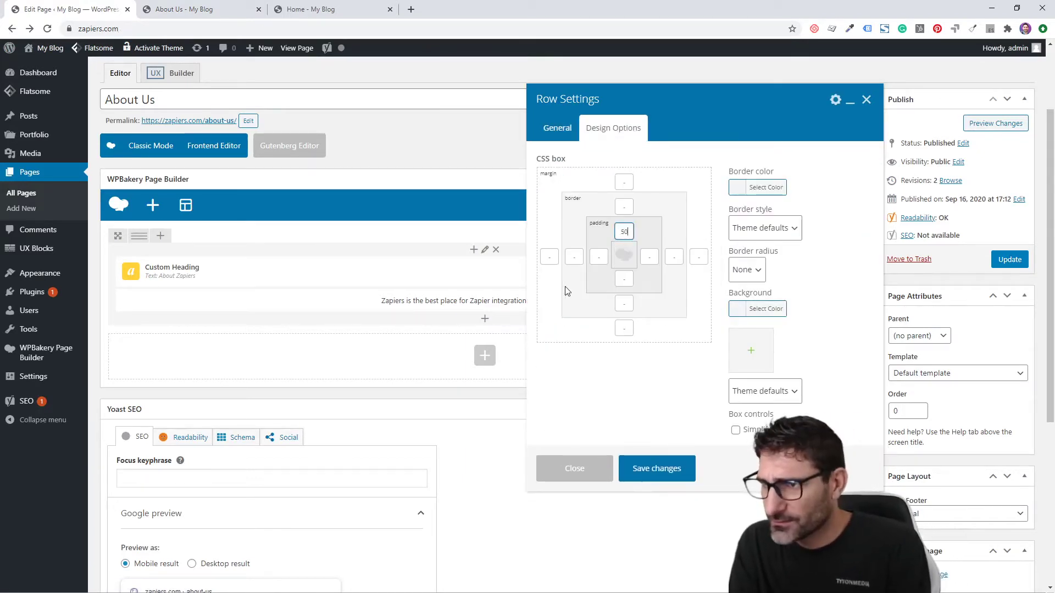
pyautogui.click(624, 278)
pyautogui.click(628, 415)
pyautogui.click(671, 471)
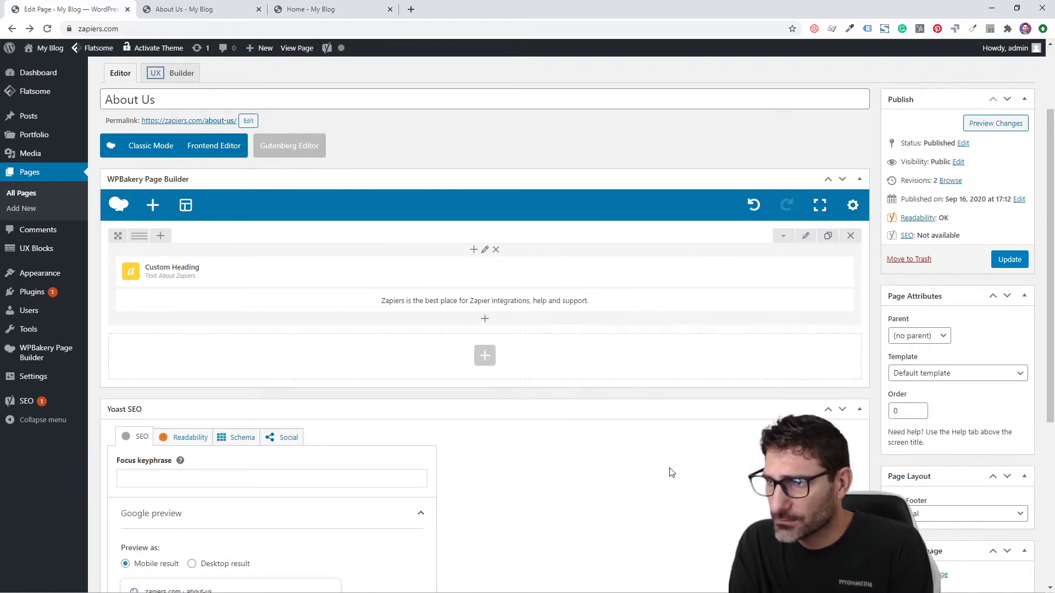
# Update the page and reload the live About Us page to check the heading.
pyautogui.click(1010, 260)
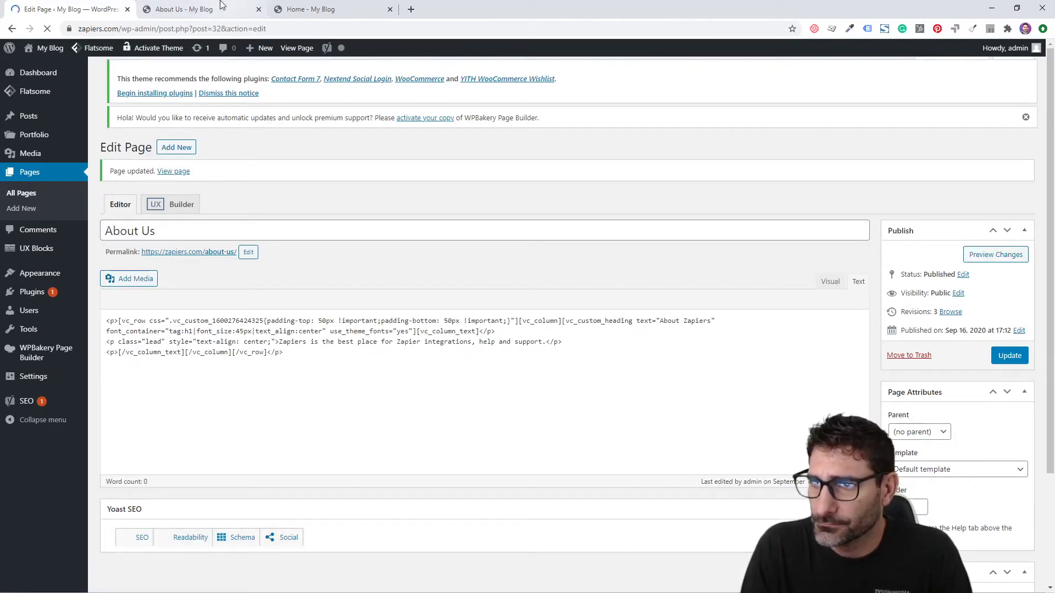
pyautogui.click(222, 6)
pyautogui.press('F5')
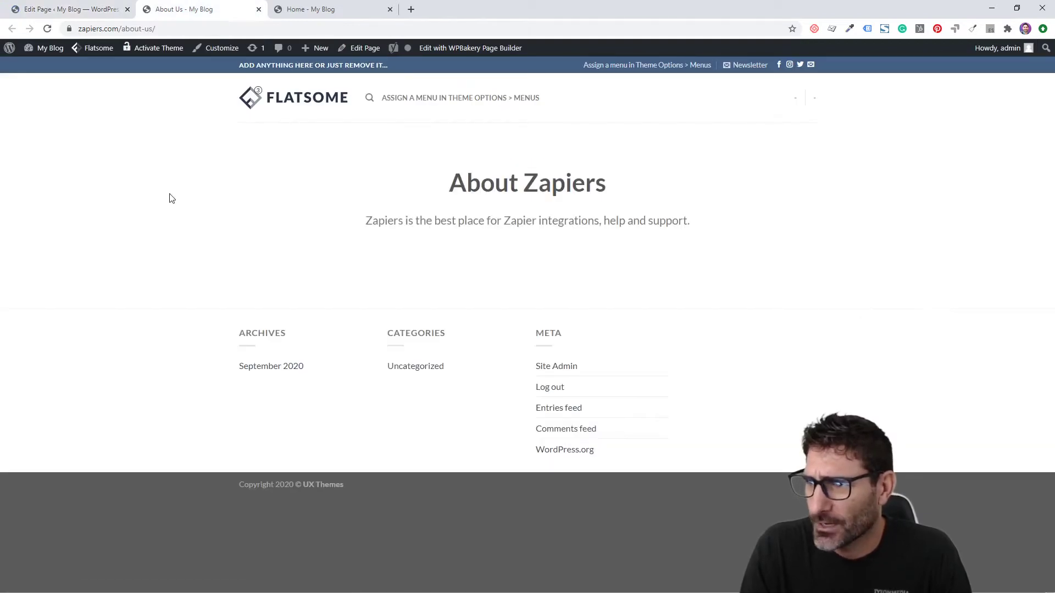
pyautogui.moveTo(399, 186); pyautogui.dragTo(627, 182)
pyautogui.click(639, 193)
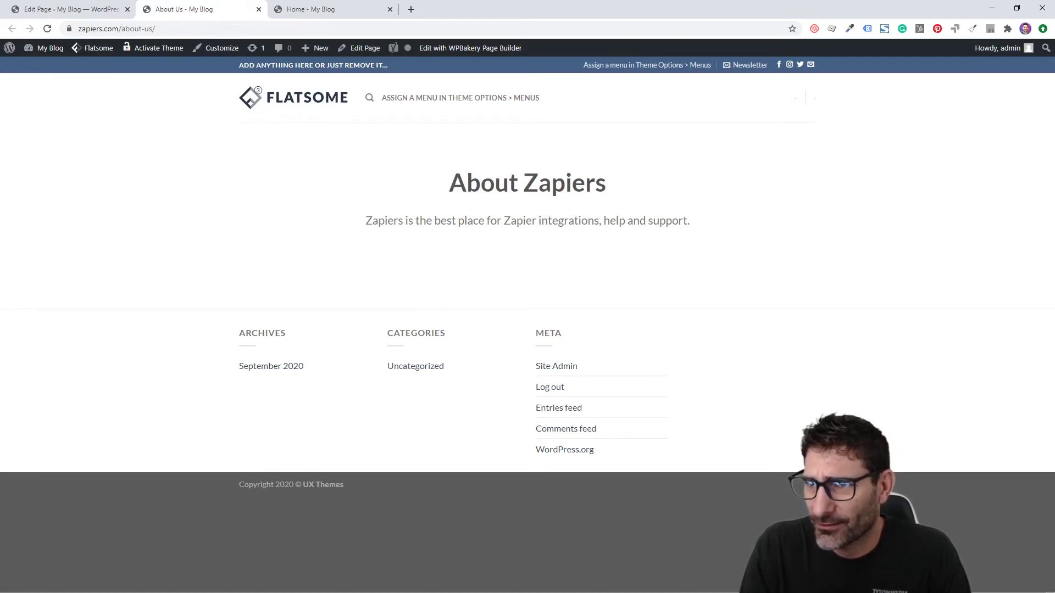
# In the heading row's Design Options, try a mid-grey background colour.
pyautogui.click(82, 7)
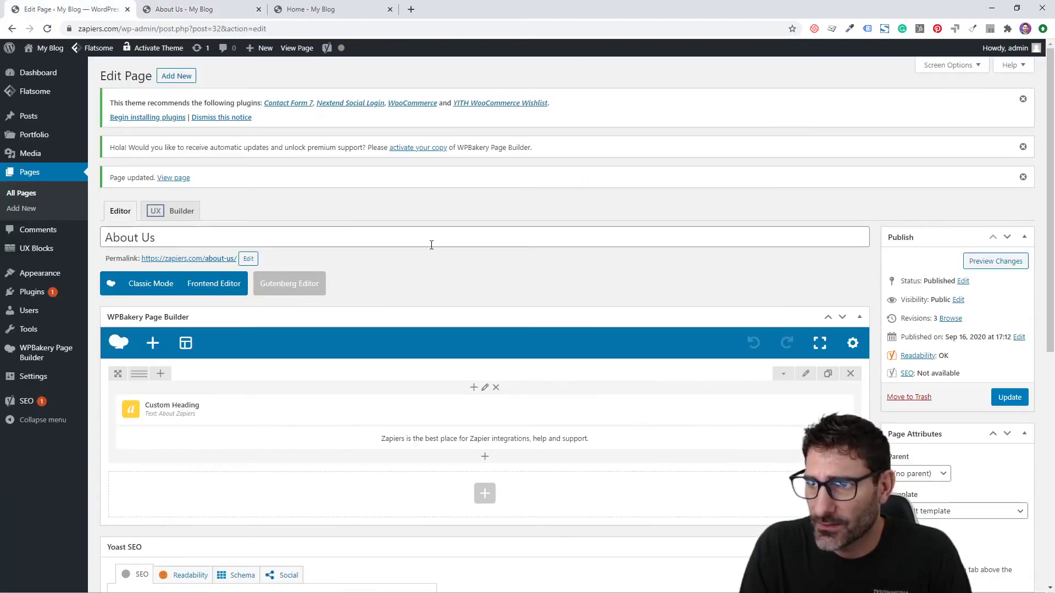
pyautogui.click(806, 374)
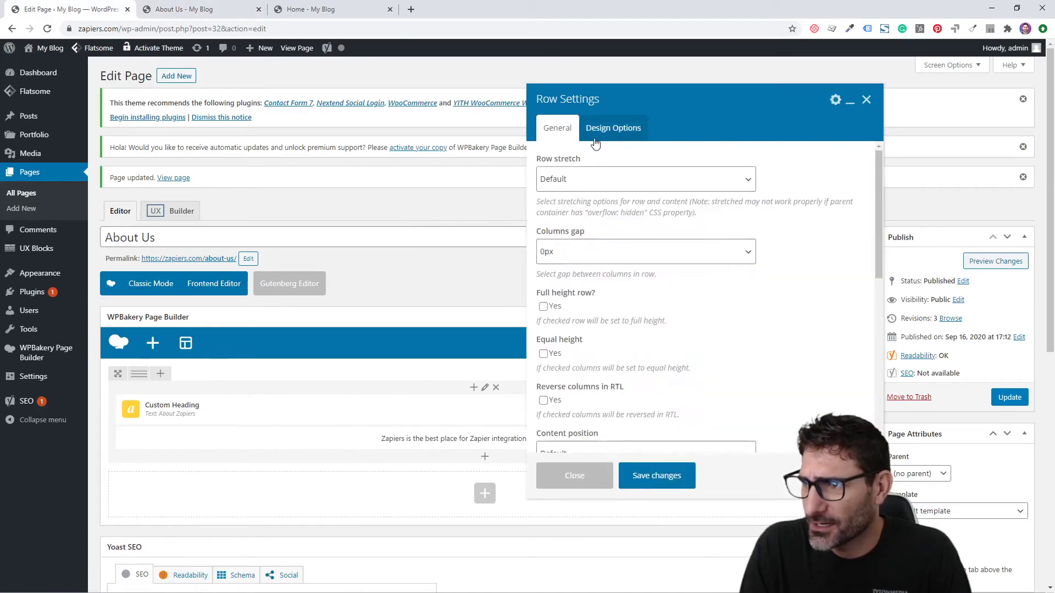
pyautogui.click(612, 129)
pyautogui.click(777, 313)
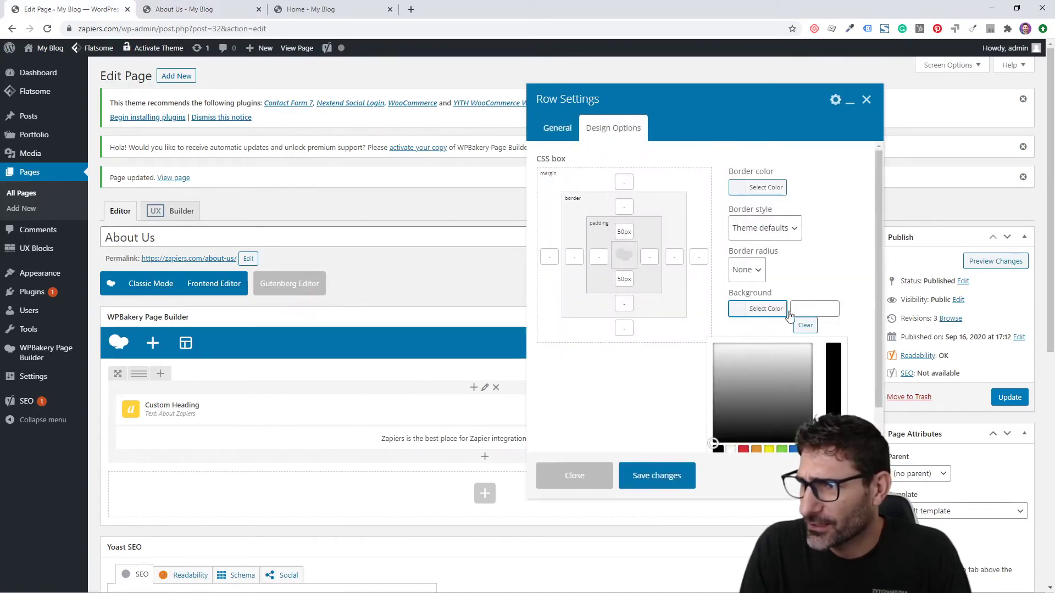
pyautogui.click(804, 309)
pyautogui.scroll(-1, 804, 309)
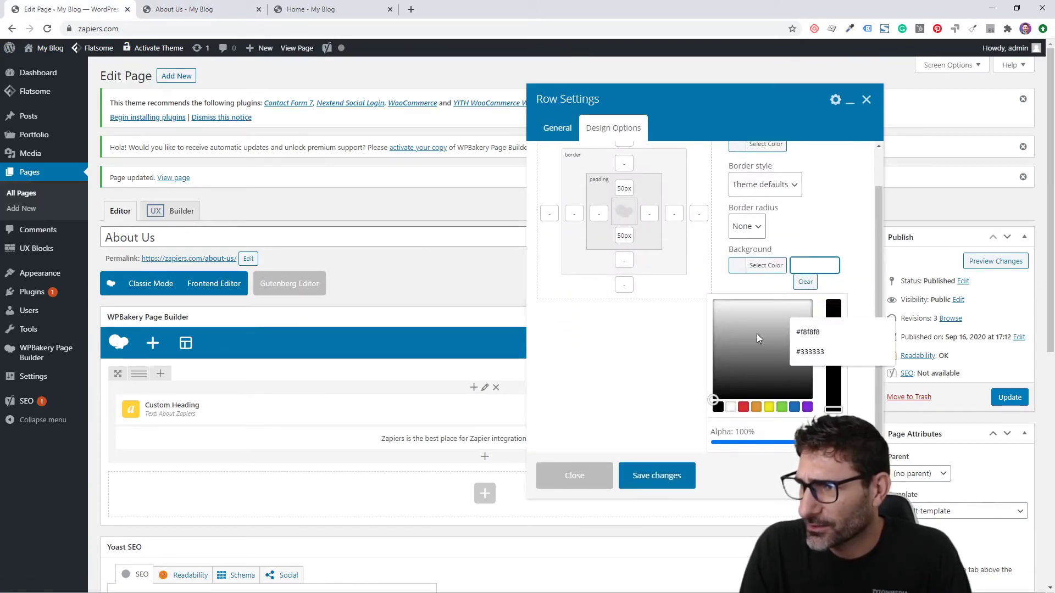
pyautogui.moveTo(756, 337); pyautogui.dragTo(801, 317)
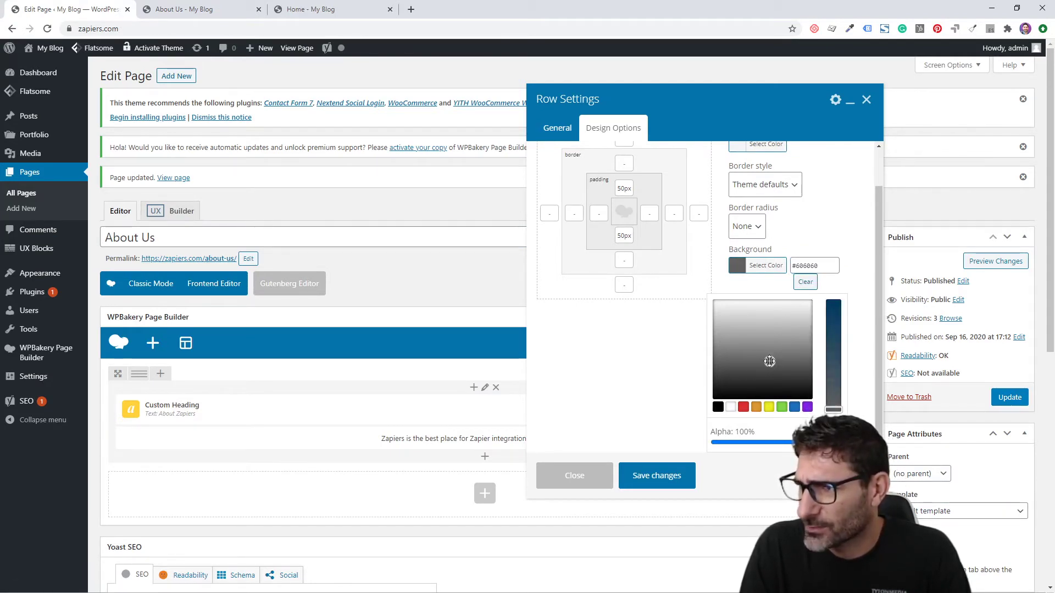
pyautogui.click(817, 223)
# Delete the row's background colour hex value and save, keeping the 50px padding.
pyautogui.click(780, 309)
pyautogui.click(809, 304)
pyautogui.click(766, 309)
pyautogui.doubleClick(807, 309)
pyautogui.press('BackSpace')
pyautogui.click(683, 439)
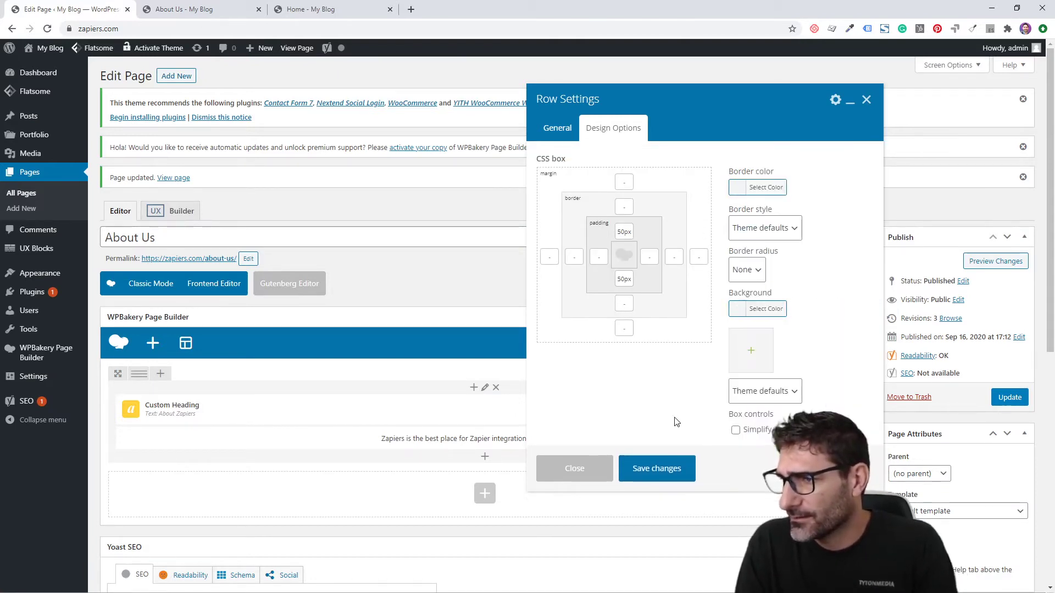
pyautogui.click(656, 468)
pyautogui.scroll(-2, 453, 325)
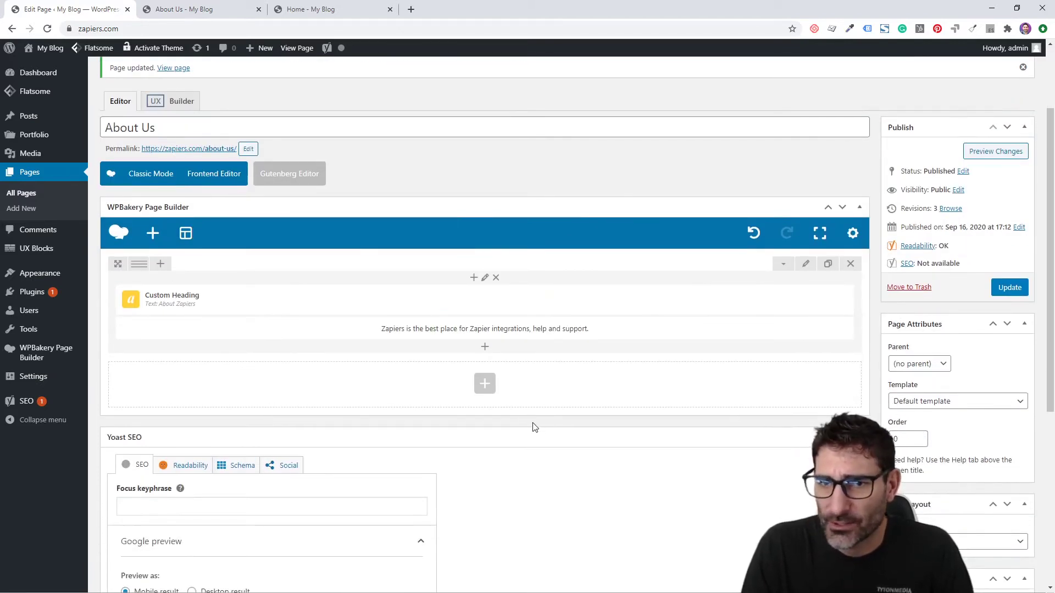
# Add a row below the heading holding an inner row in a two-column, wider-left layout.
pyautogui.click(486, 385)
pyautogui.click(213, 171)
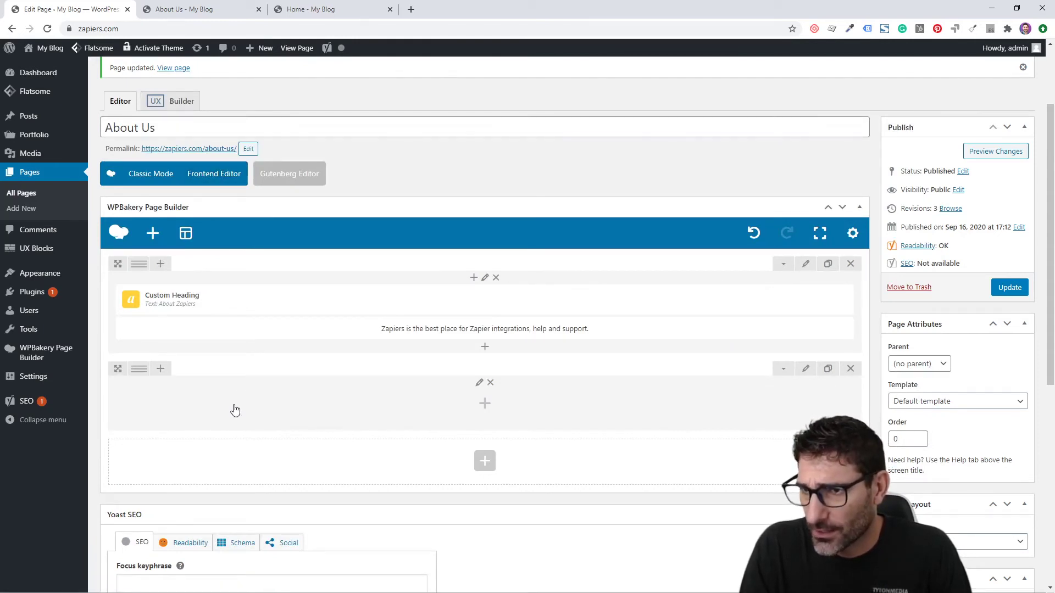
pyautogui.click(235, 411)
pyautogui.click(155, 168)
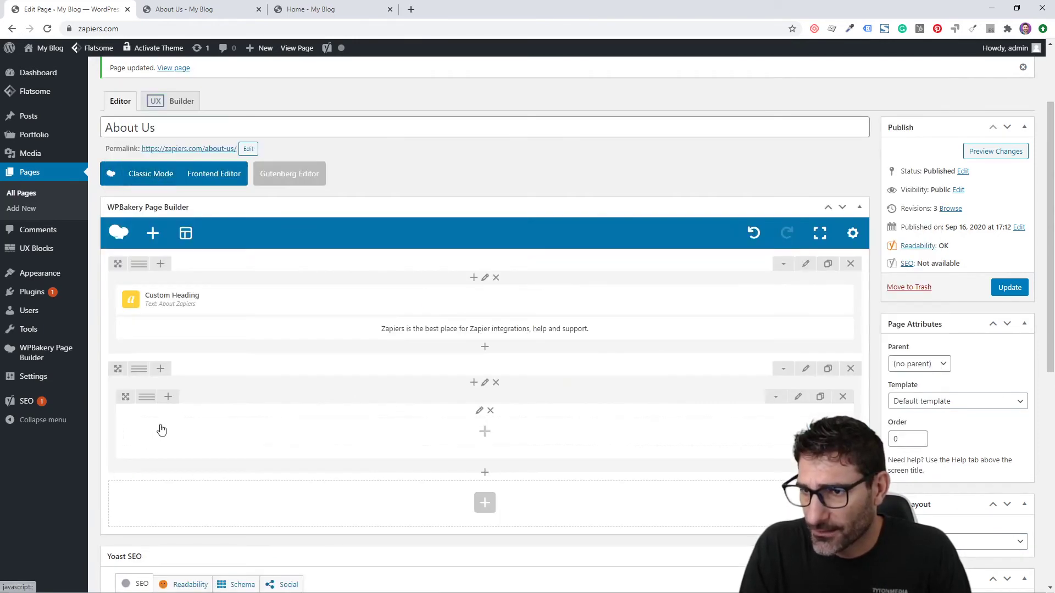
pyautogui.moveTo(150, 405)
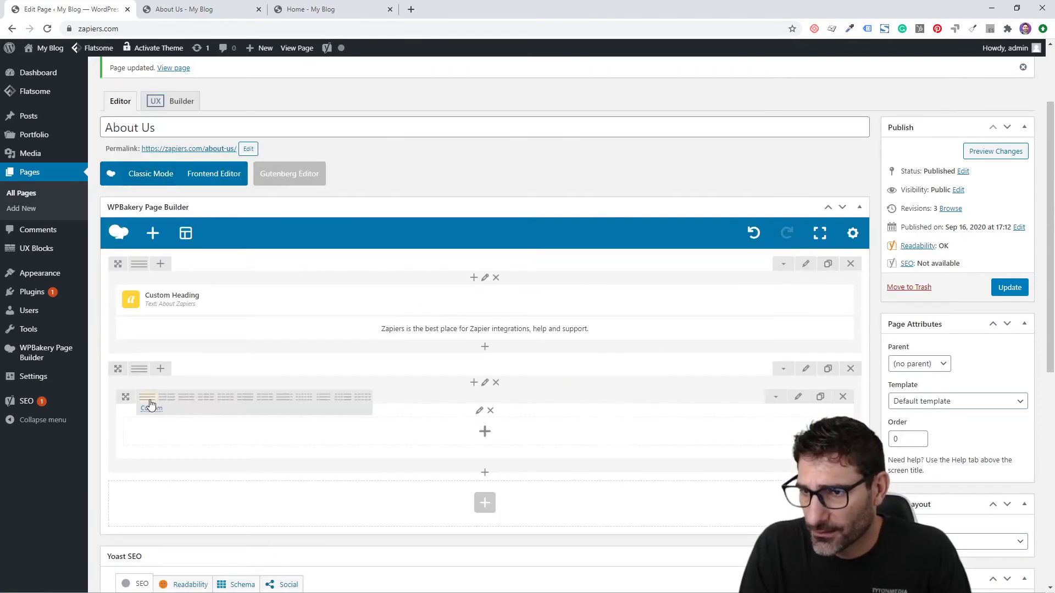
pyautogui.click(184, 402)
pyautogui.scroll(-2, 468, 388)
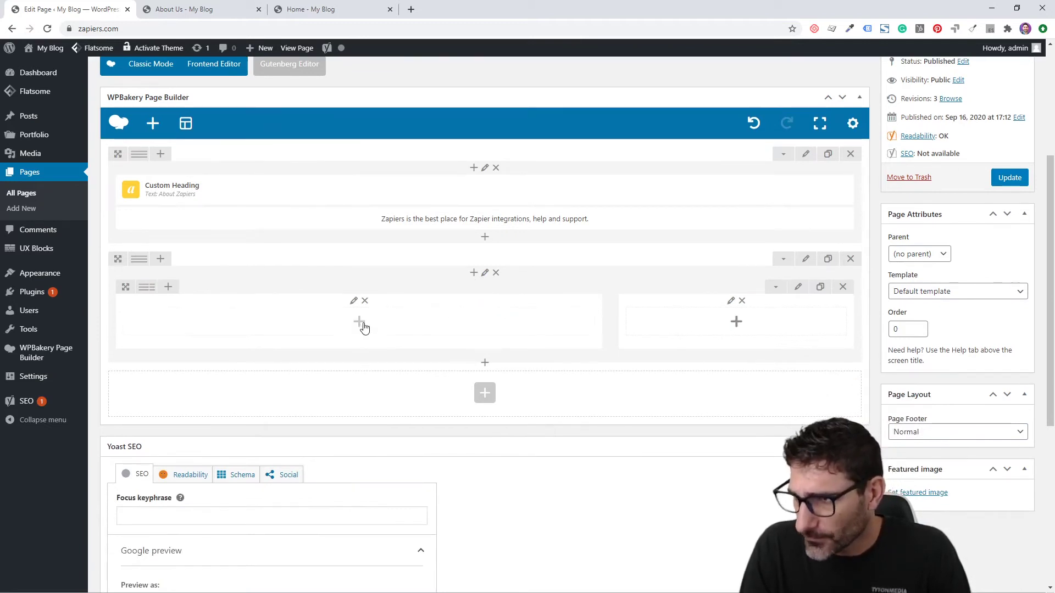
# Put a Single Image of TYTONMEDIA at 'full' size in the right column.
pyautogui.click(737, 323)
pyautogui.write('im')
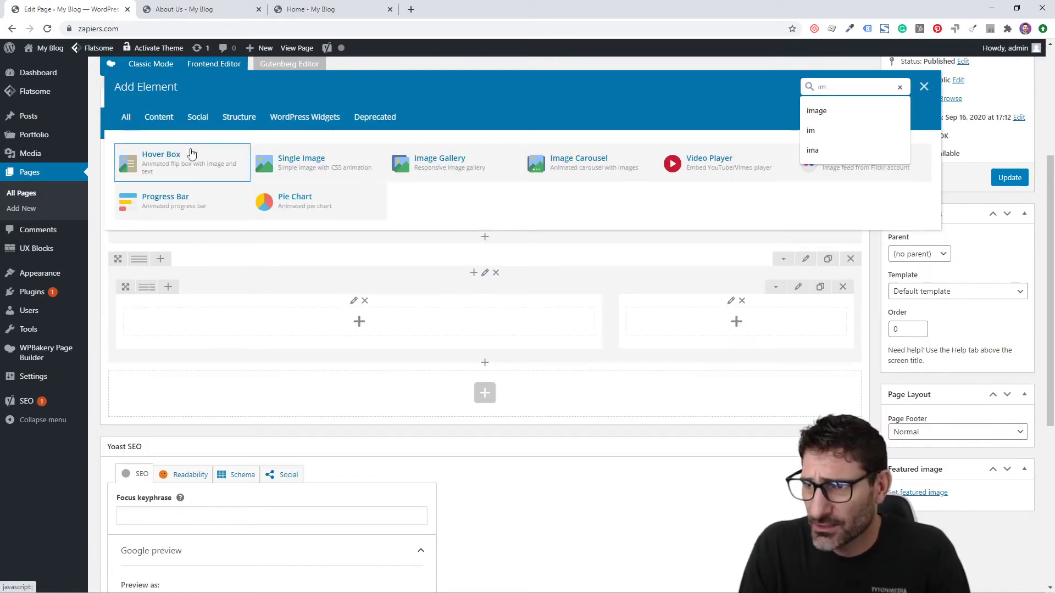
pyautogui.click(370, 179)
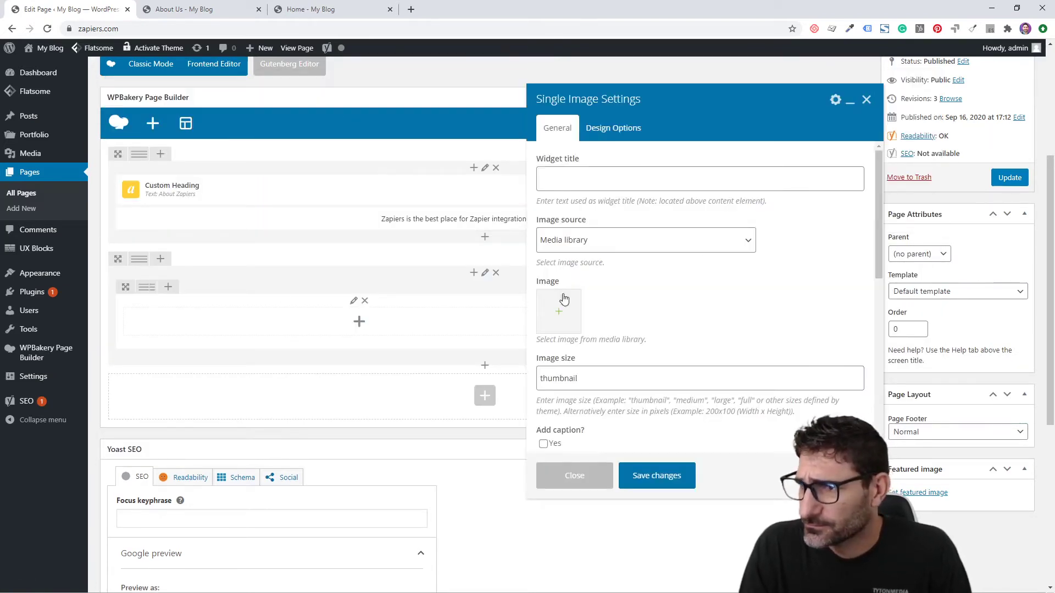
pyautogui.click(556, 315)
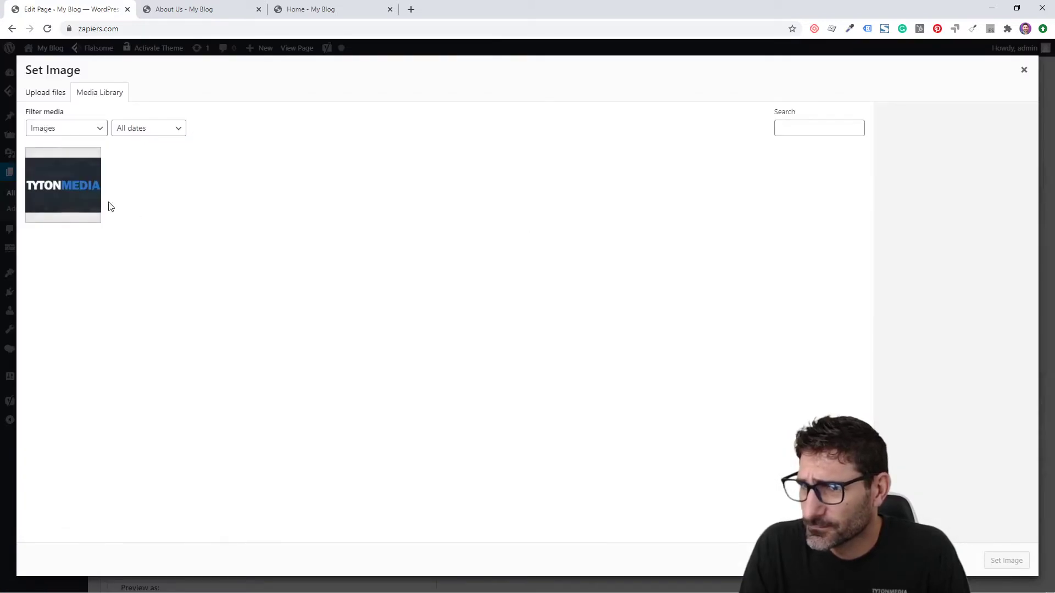
pyautogui.click(84, 200)
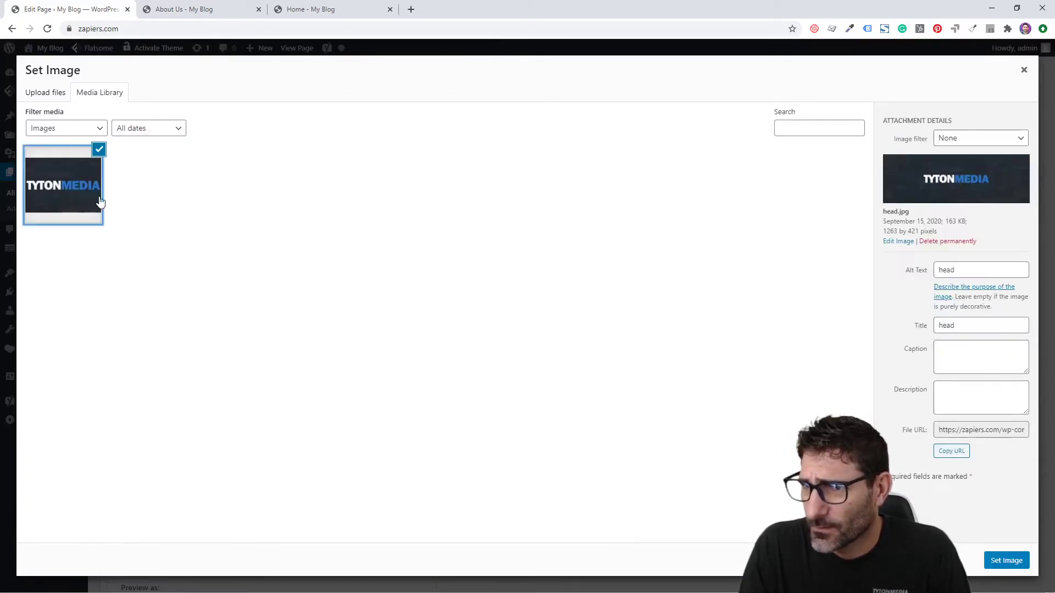
pyautogui.click(1007, 560)
pyautogui.doubleClick(599, 378)
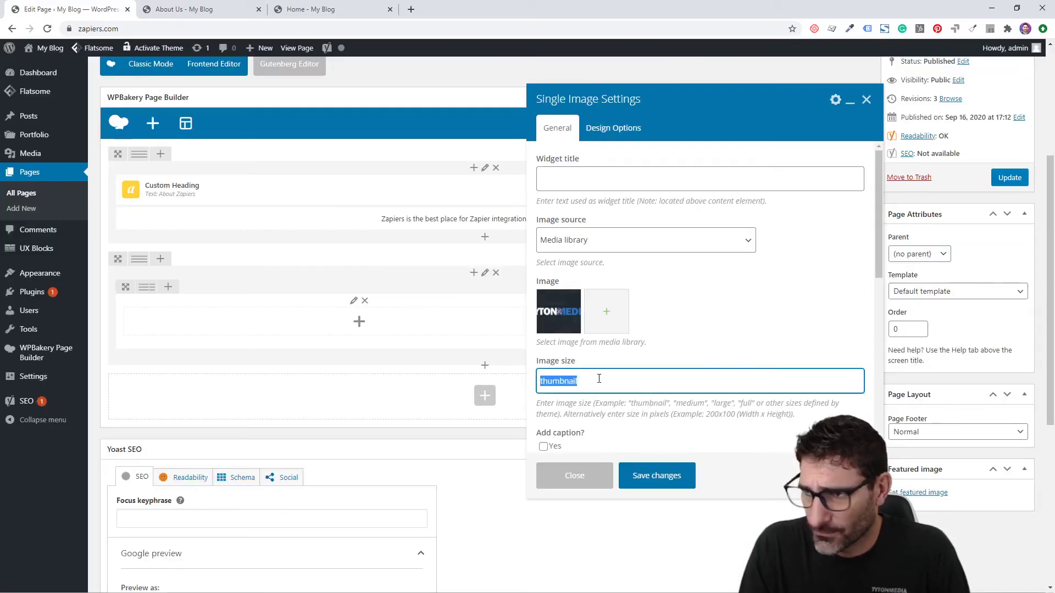
pyautogui.write('full')
pyautogui.scroll(-2, 661, 433)
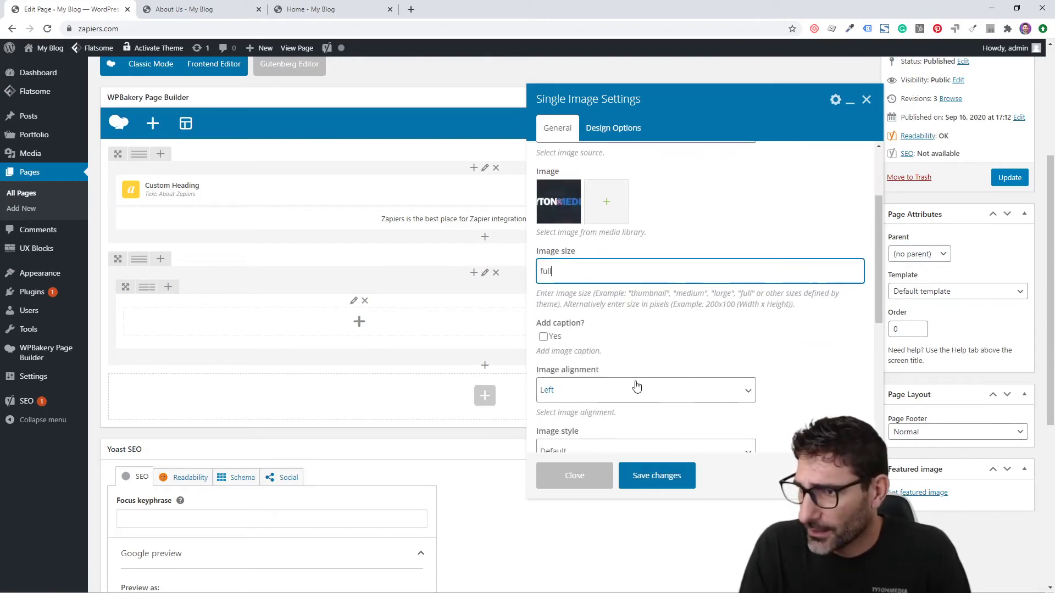
pyautogui.click(656, 475)
# Add a text block to the left column with the default paragraph pasted twice more.
pyautogui.click(358, 322)
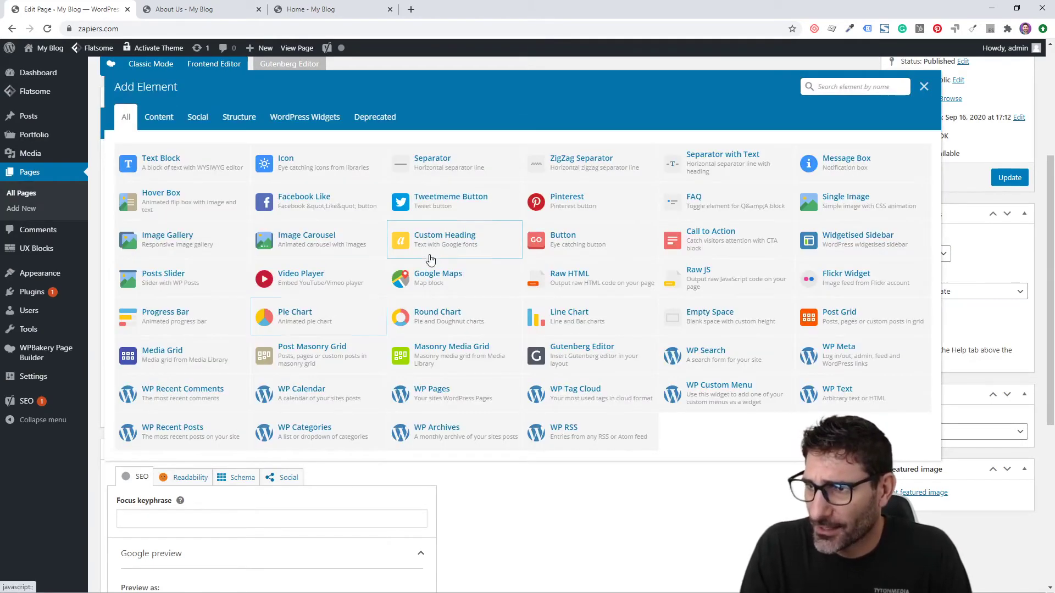
pyautogui.write('text')
pyautogui.click(161, 161)
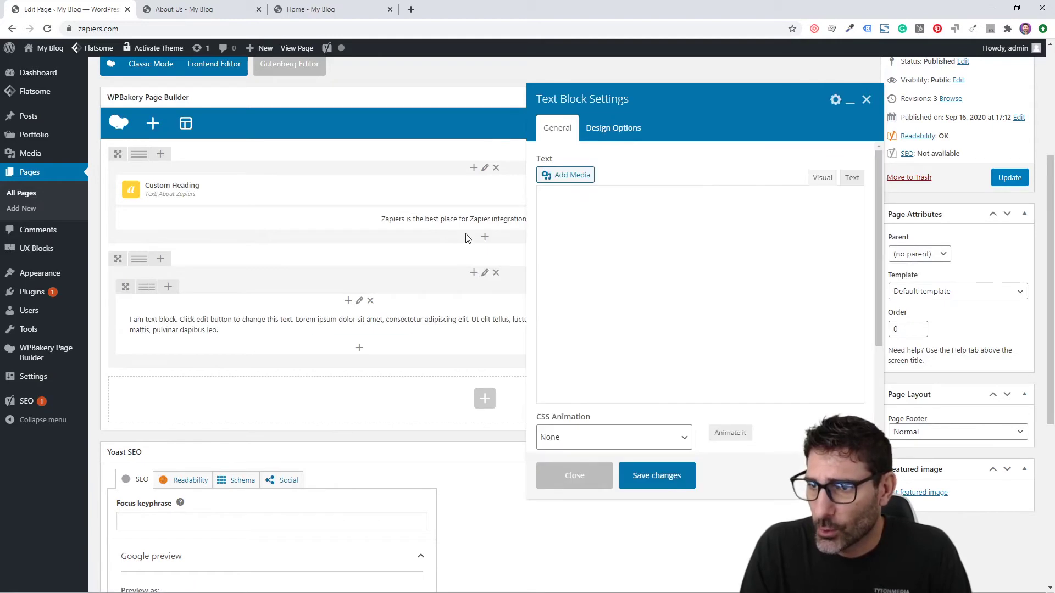
pyautogui.tripleClick(595, 276)
pyautogui.hotkey('ctrl', 'c')
pyautogui.click(604, 270)
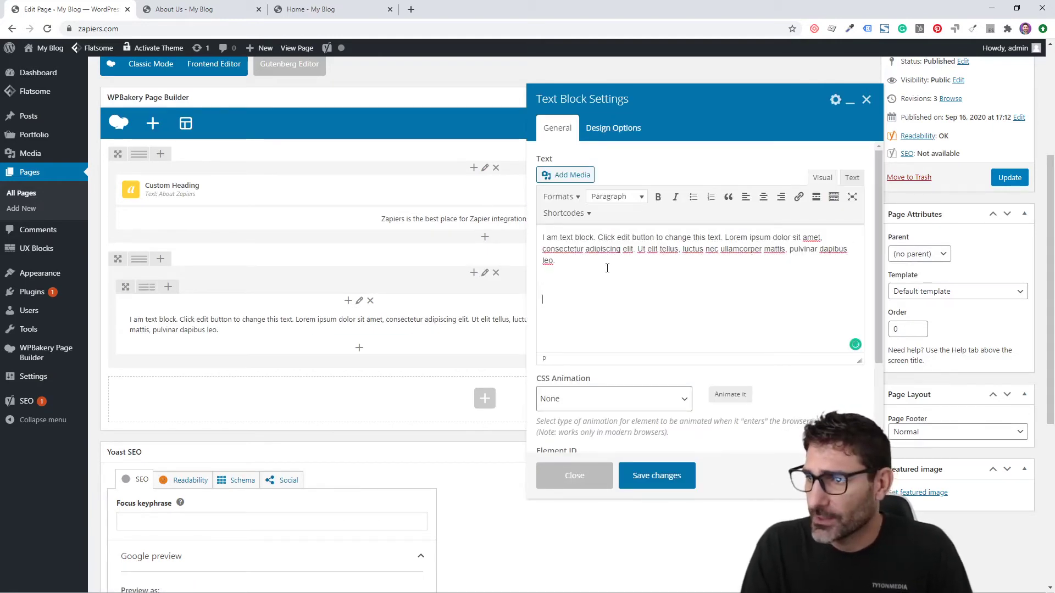
pyautogui.hotkey('ctrl', 'v')
pyautogui.hotkey('ctrl', 'v')
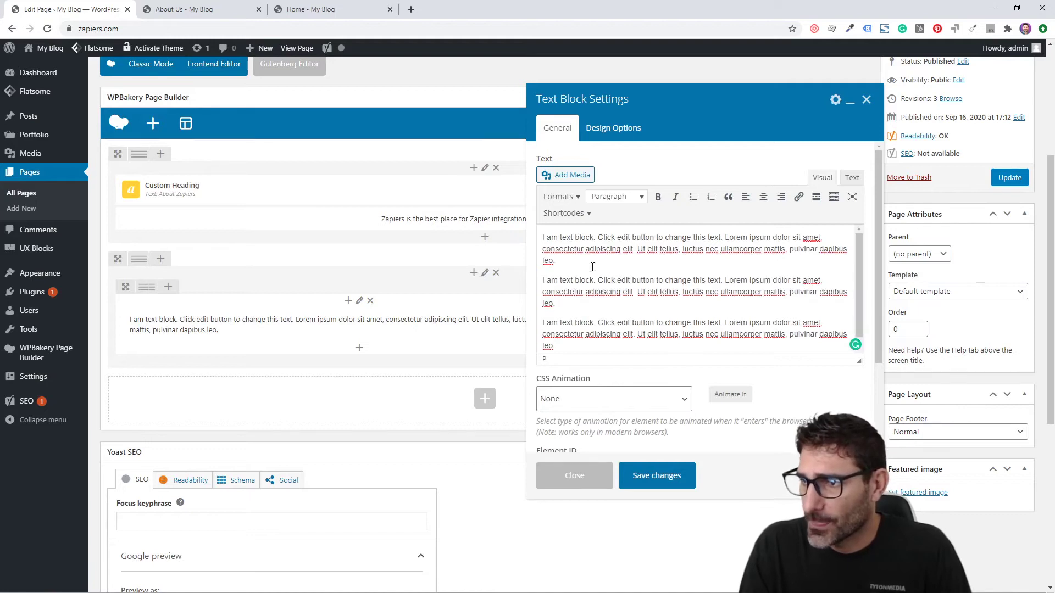
pyautogui.hotkey('ctrl', 'v')
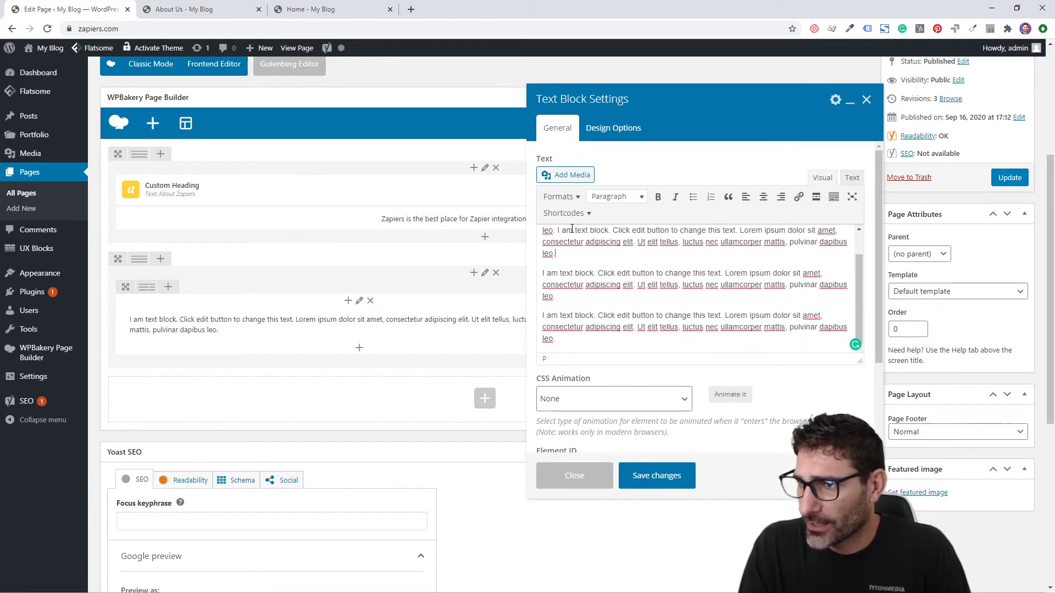
# Save the text block, then give the two-column row 25px top and bottom padding.
pyautogui.click(649, 480)
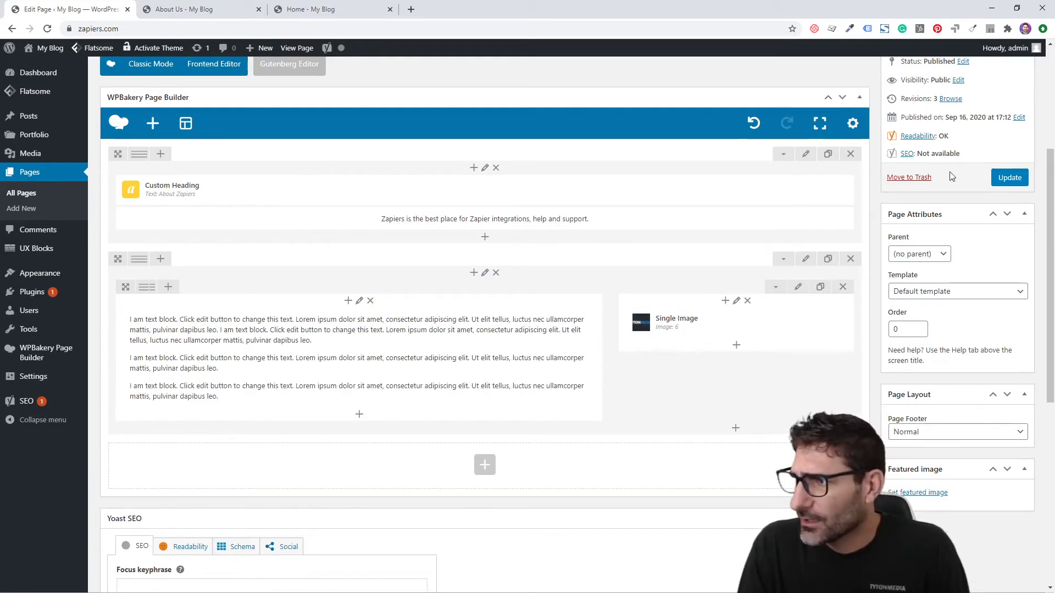
pyautogui.click(807, 260)
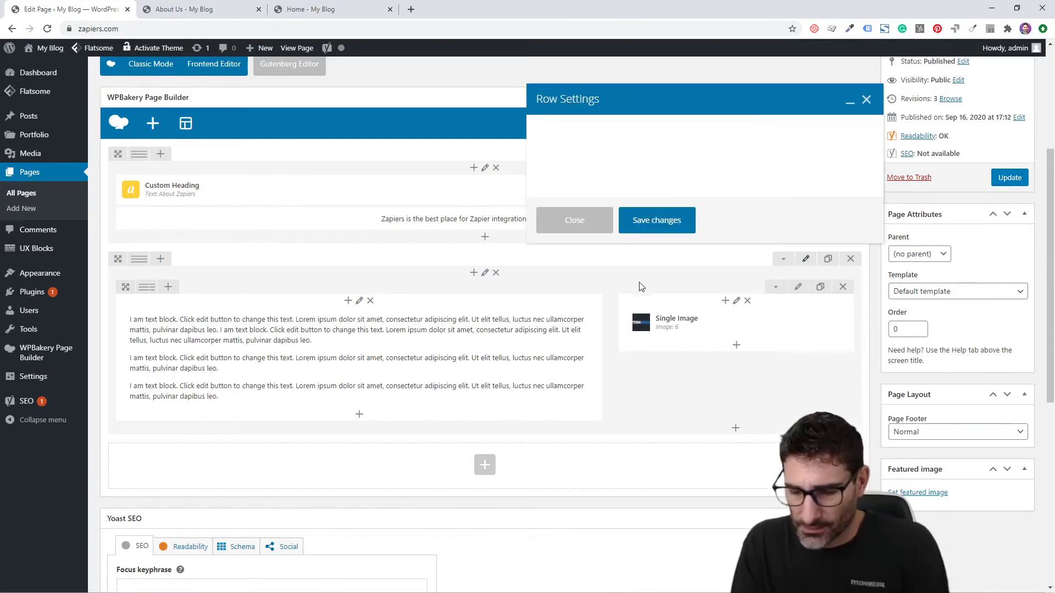
pyautogui.click(629, 128)
pyautogui.click(623, 232)
pyautogui.write('25')
pyautogui.click(624, 279)
pyautogui.write('25')
pyautogui.click(684, 470)
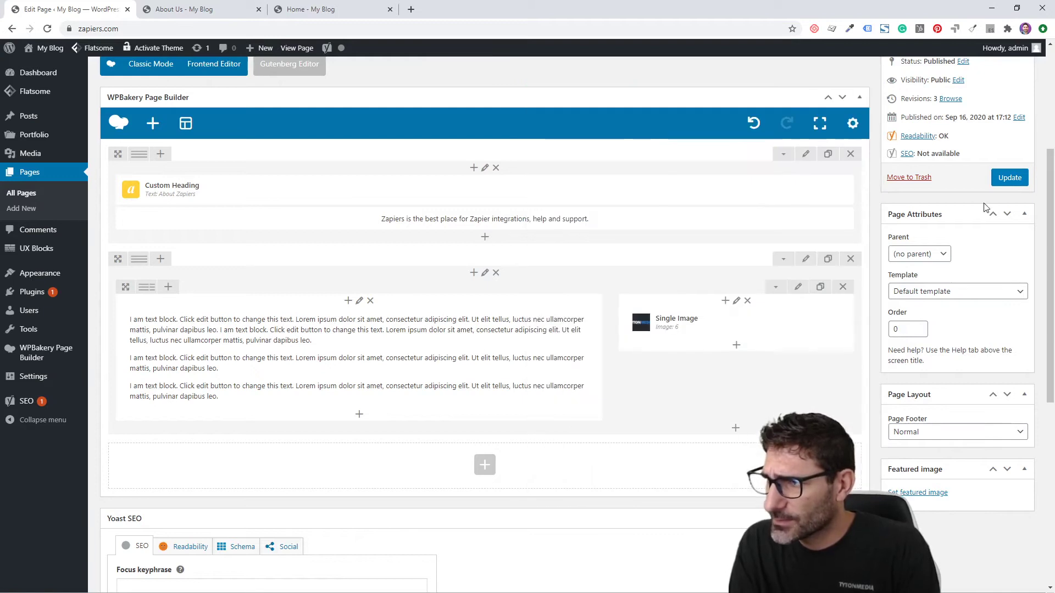
# Update the page and reload the live About Us page to check the changes.
pyautogui.click(1009, 178)
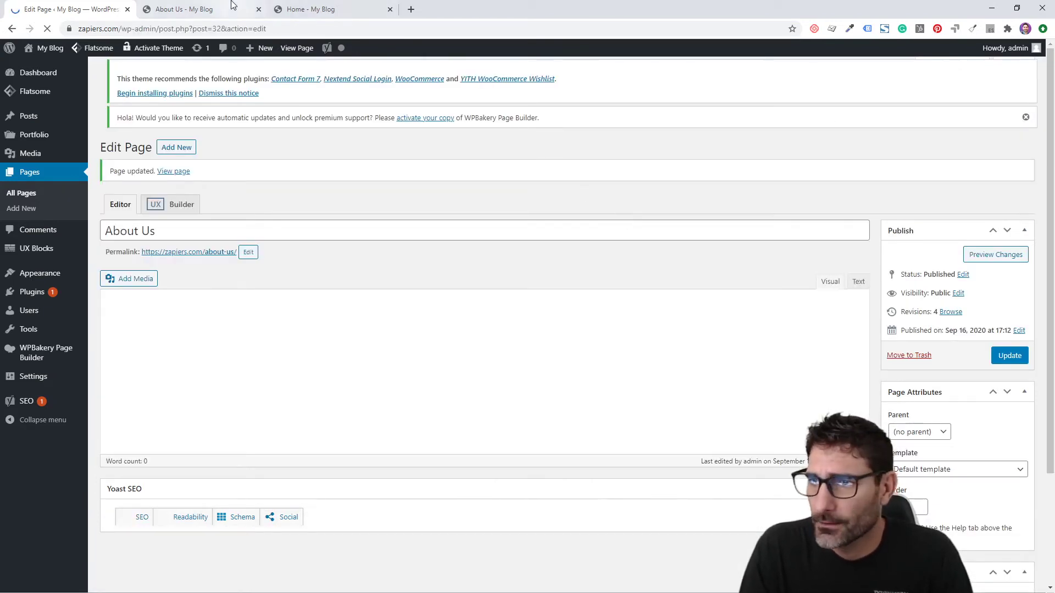
pyautogui.click(182, 9)
pyautogui.press('F5')
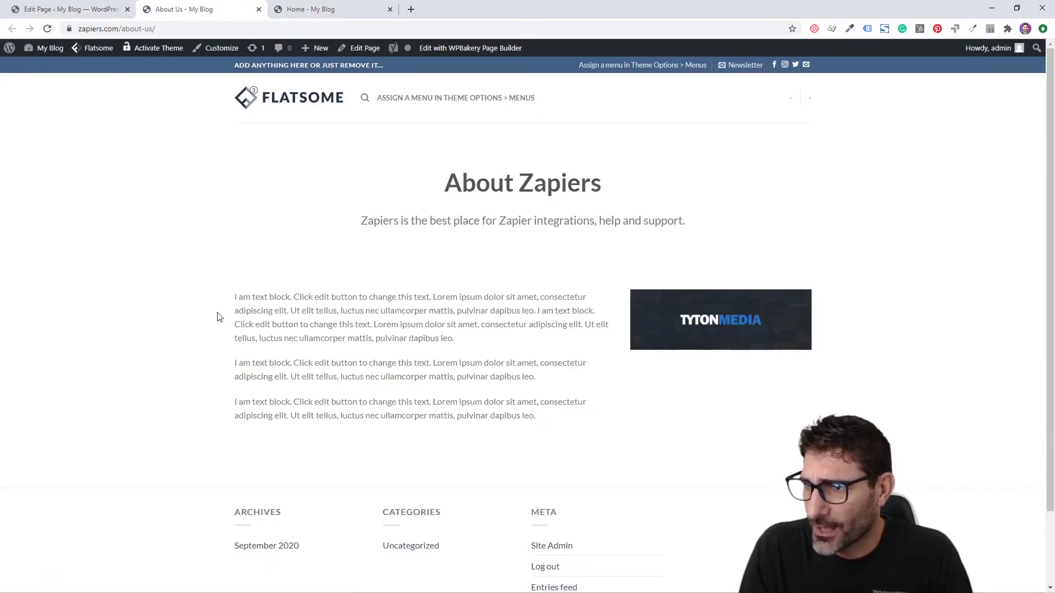
pyautogui.scroll(-2, 308, 195)
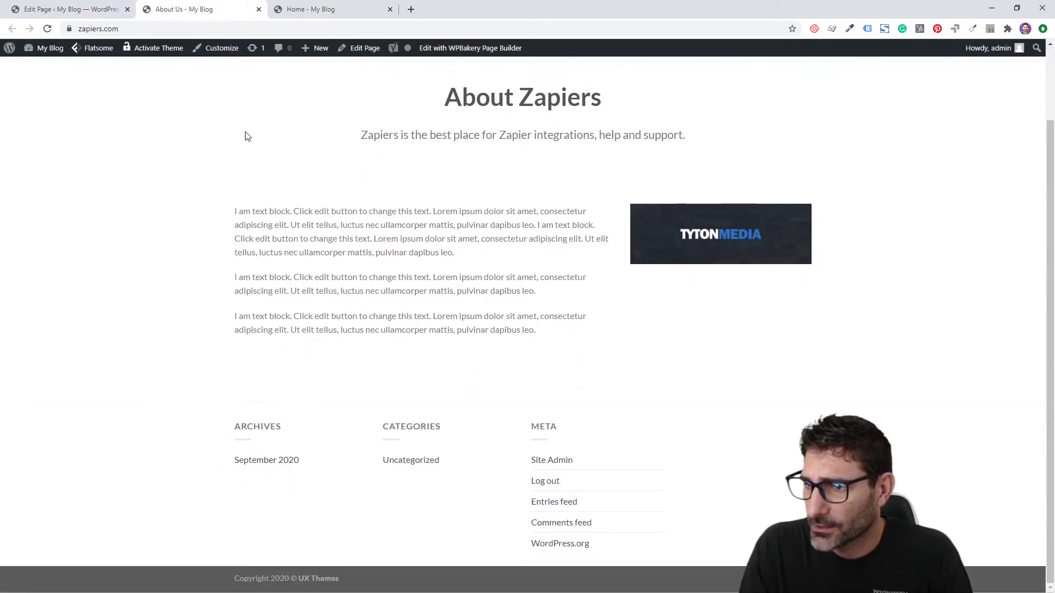
pyautogui.moveTo(235, 211); pyautogui.dragTo(561, 342)
pyautogui.click(562, 342)
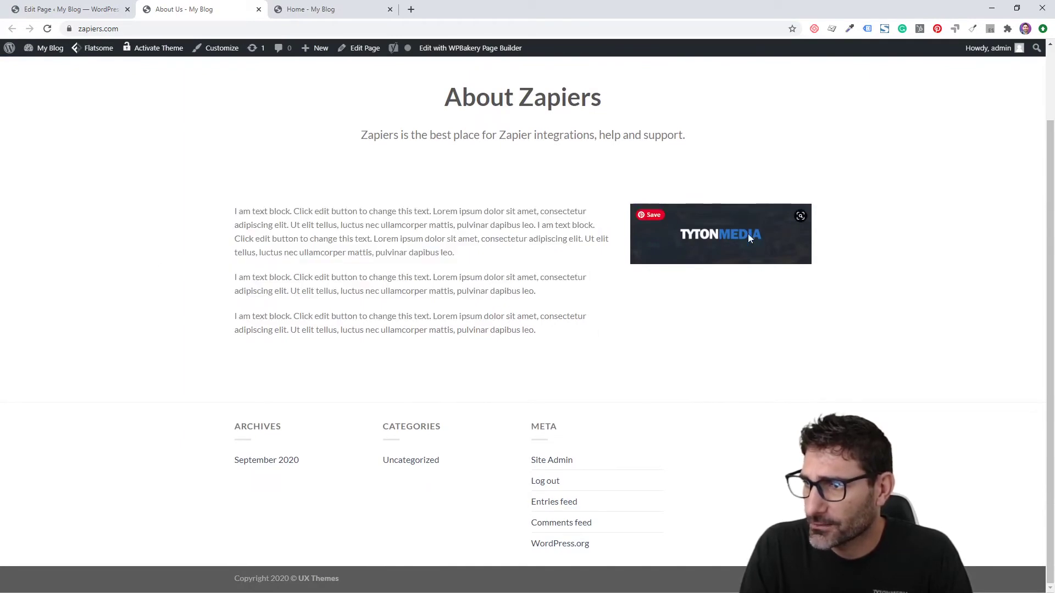
pyautogui.scroll(2, 354, 306)
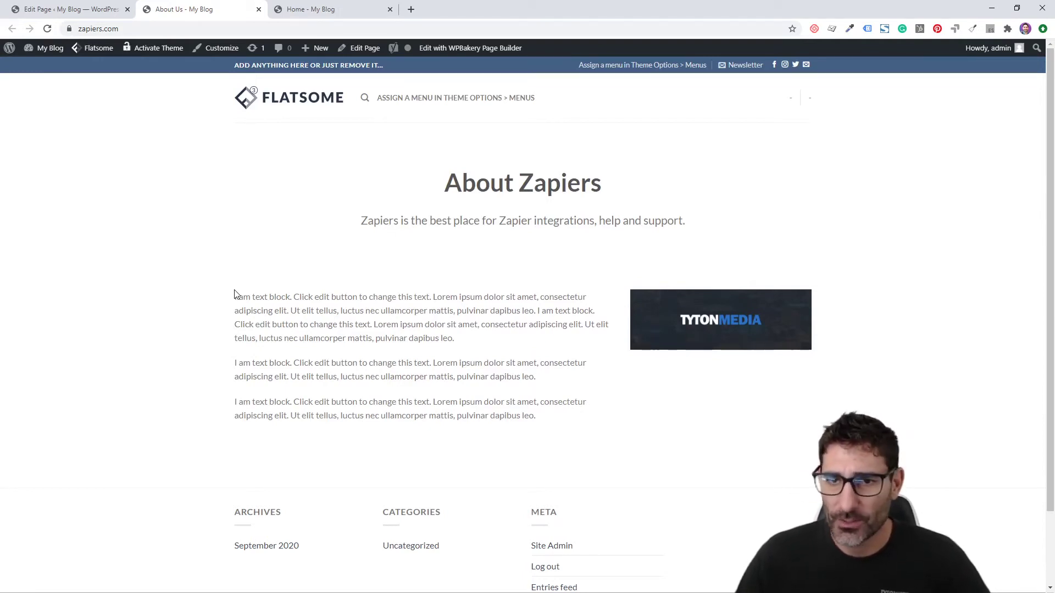
# Move the TYTONMEDIA Single Image element into the left column beside the text.
pyautogui.click(77, 8)
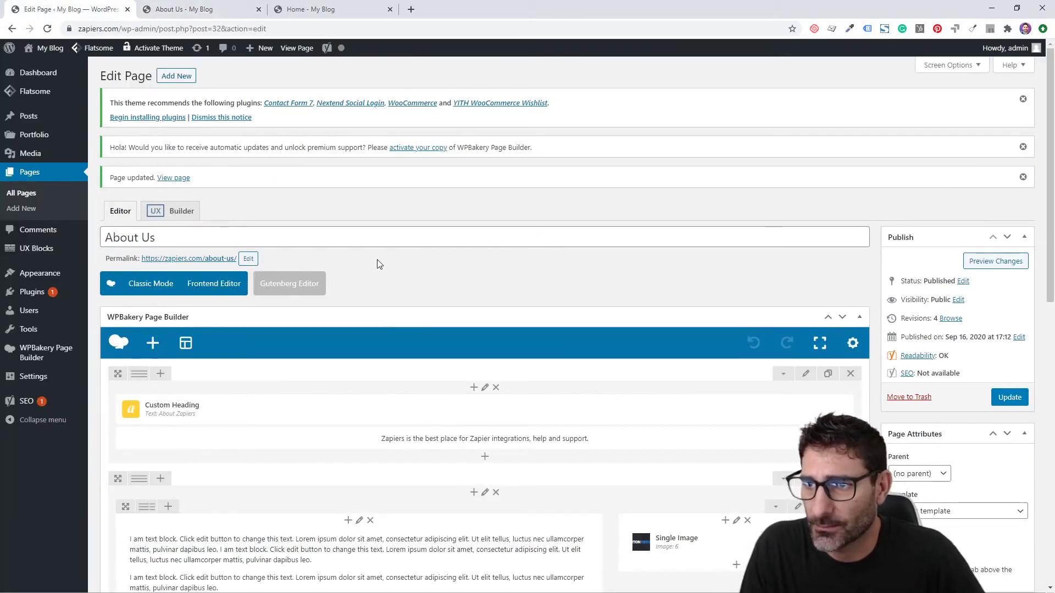
pyautogui.scroll(-4, 378, 264)
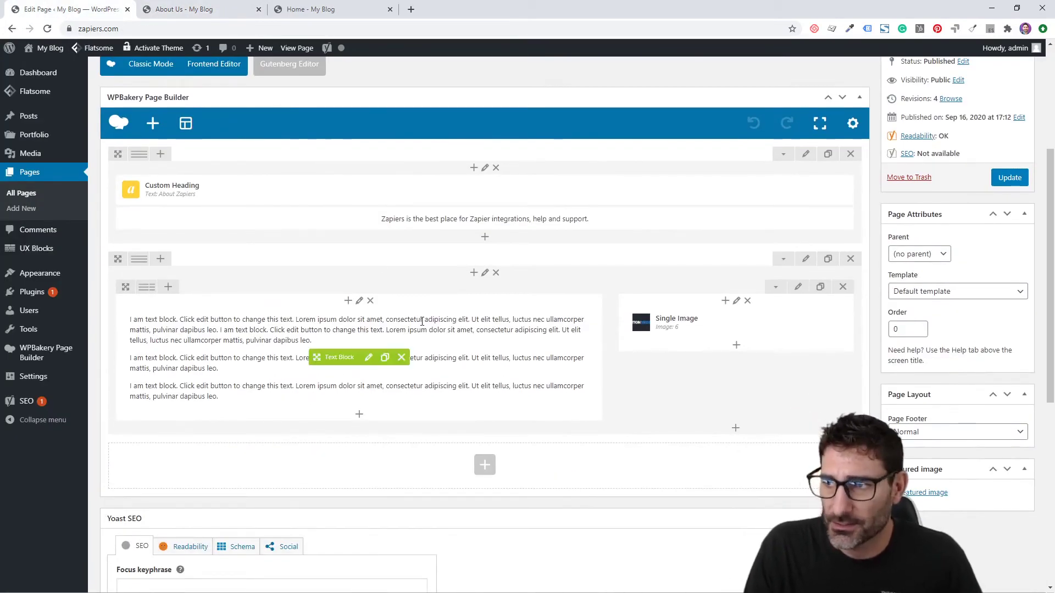
pyautogui.scroll(-2, 638, 301)
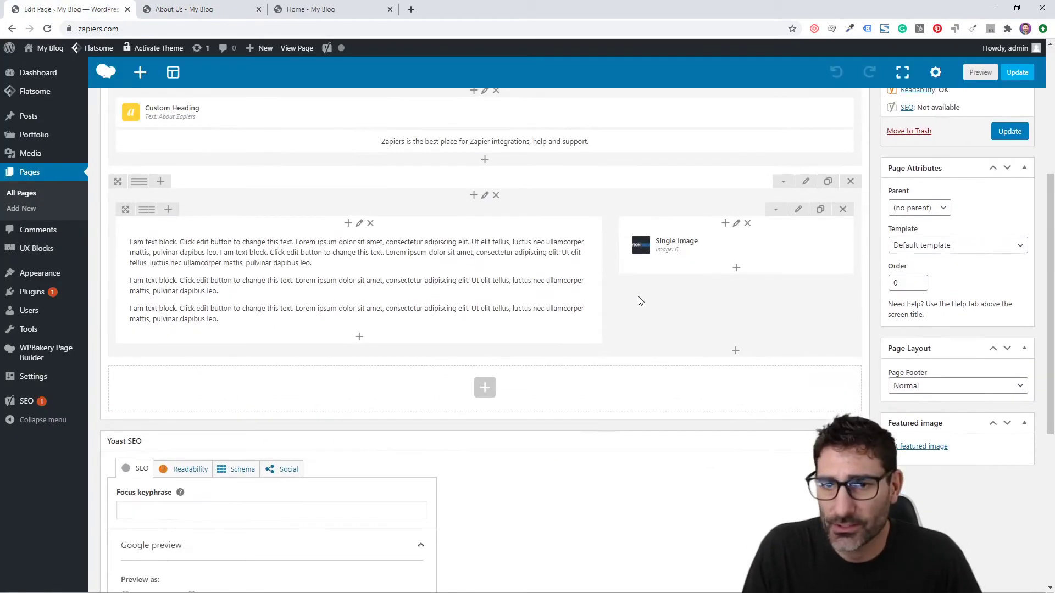
pyautogui.moveTo(645, 233); pyautogui.dragTo(360, 220)
pyautogui.scroll(3, 279, 373)
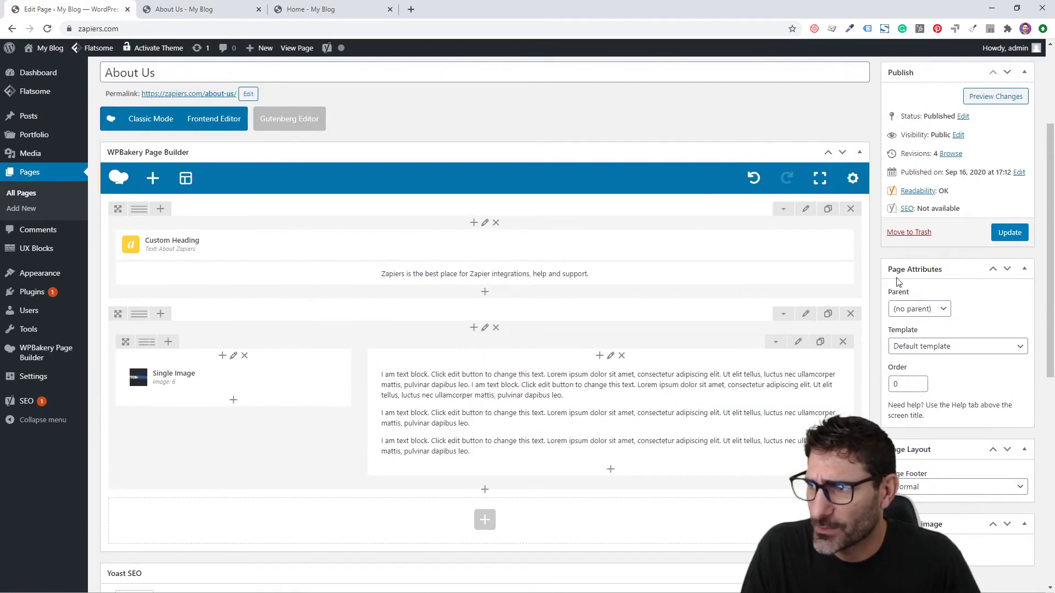
# Update the page, preview the live About Us page, and return to the editor.
pyautogui.click(1010, 232)
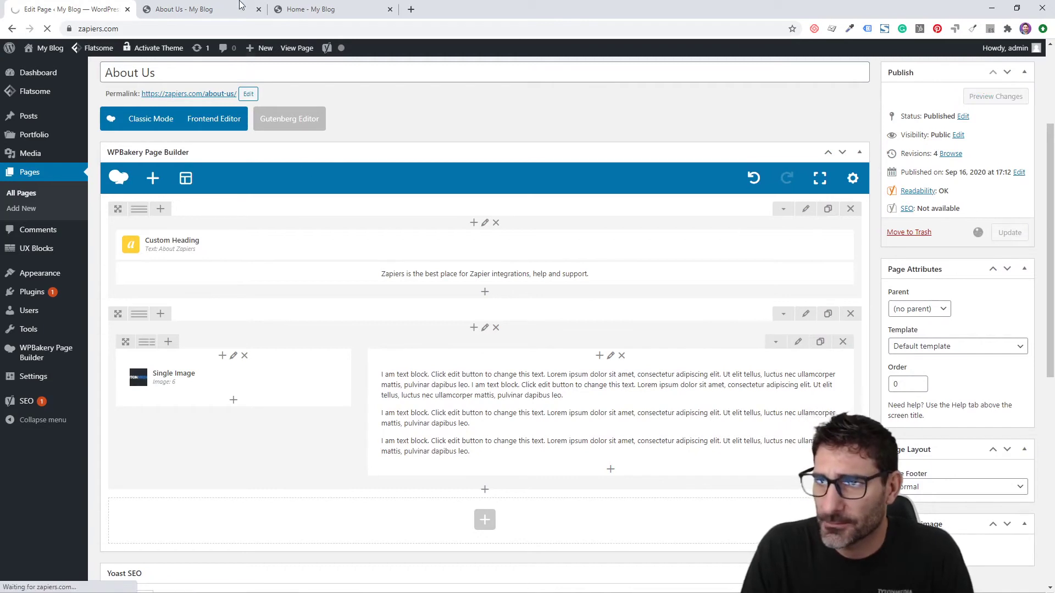
pyautogui.click(219, 9)
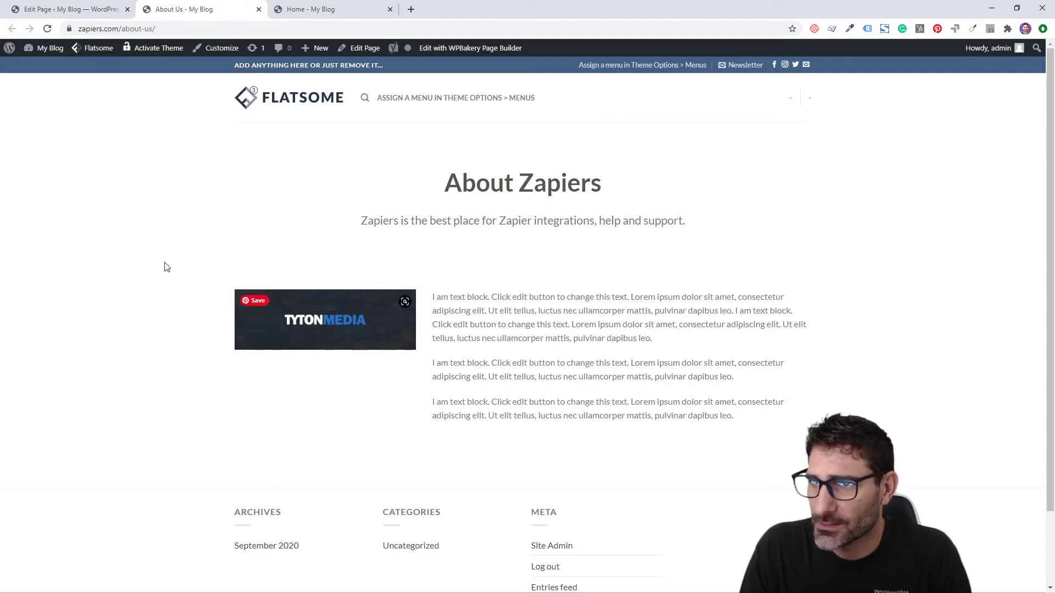
pyautogui.click(105, 9)
# Set the inner row's Content position to Middle, update the page, and view it live.
pyautogui.scroll(-3, 654, 261)
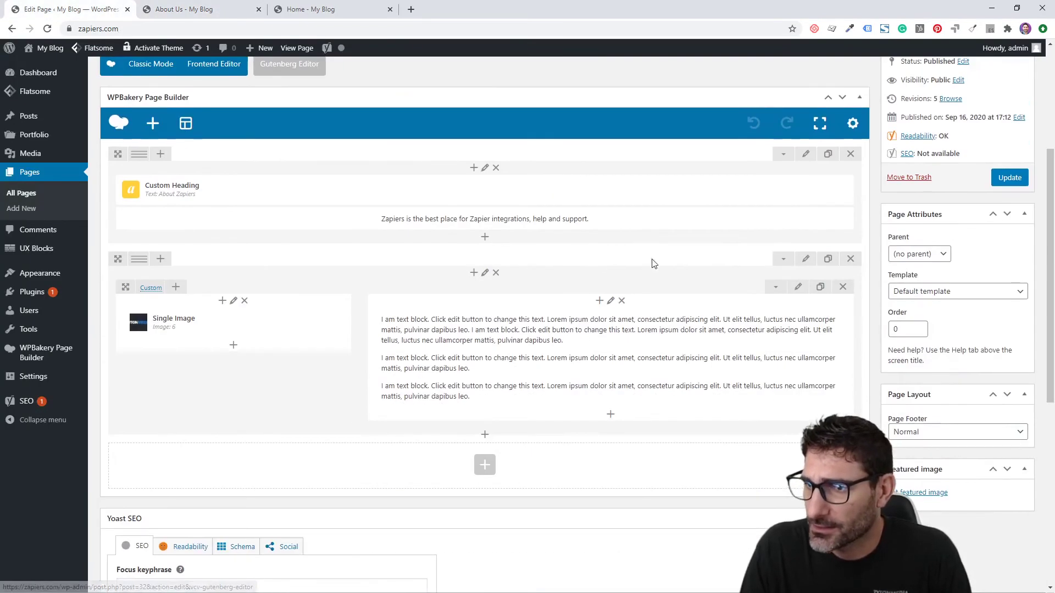
pyautogui.click(800, 289)
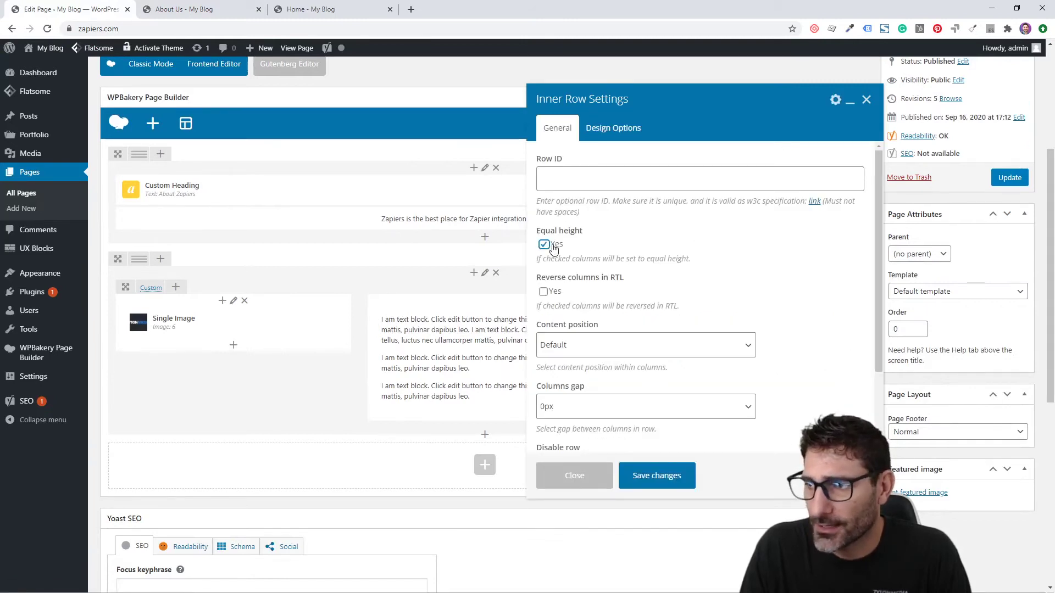
pyautogui.scroll(-1, 615, 268)
pyautogui.click(619, 294)
pyautogui.click(605, 332)
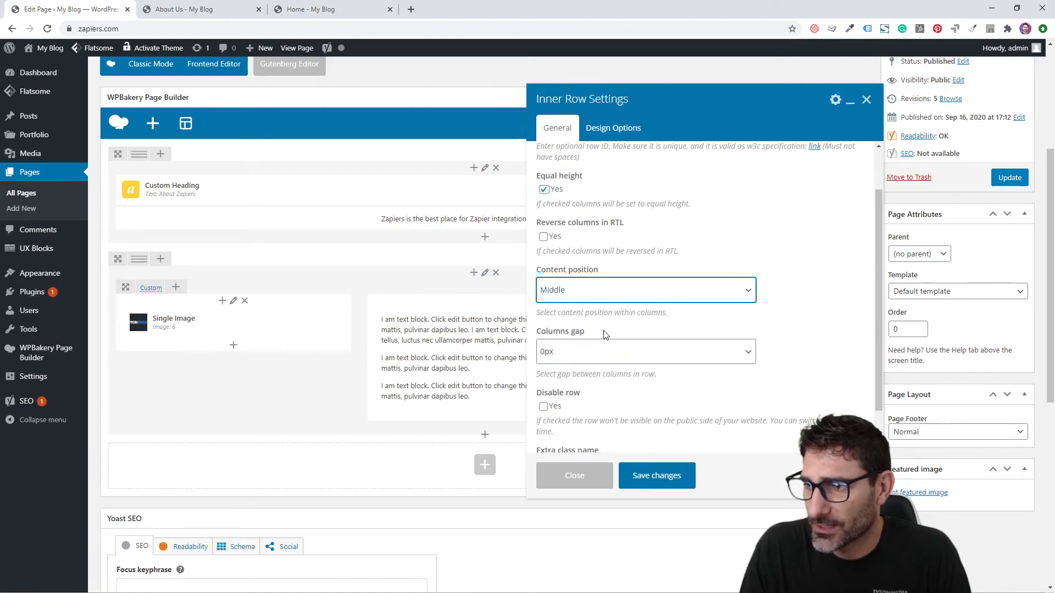
pyautogui.click(659, 475)
pyautogui.click(1010, 178)
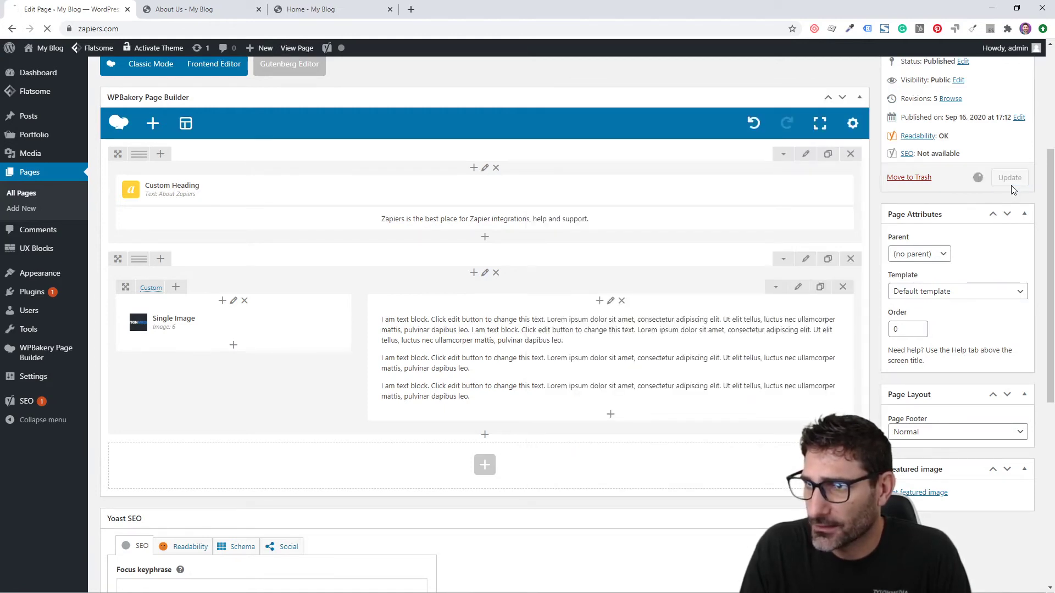
pyautogui.click(223, 9)
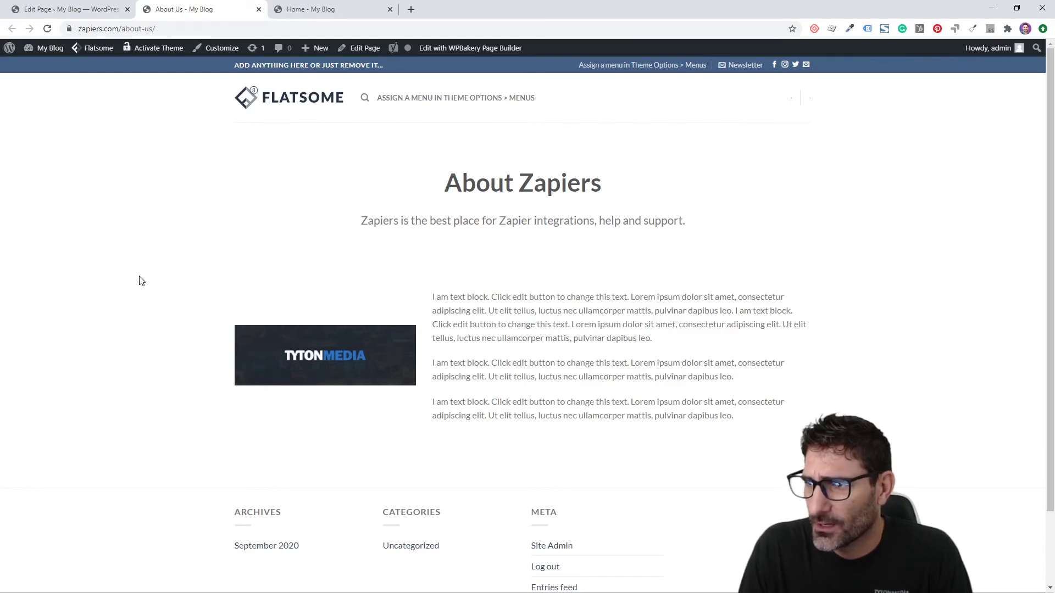
# Add a new row below the image section with an inner row nested inside it.
pyautogui.click(71, 8)
pyautogui.scroll(-6, 325, 299)
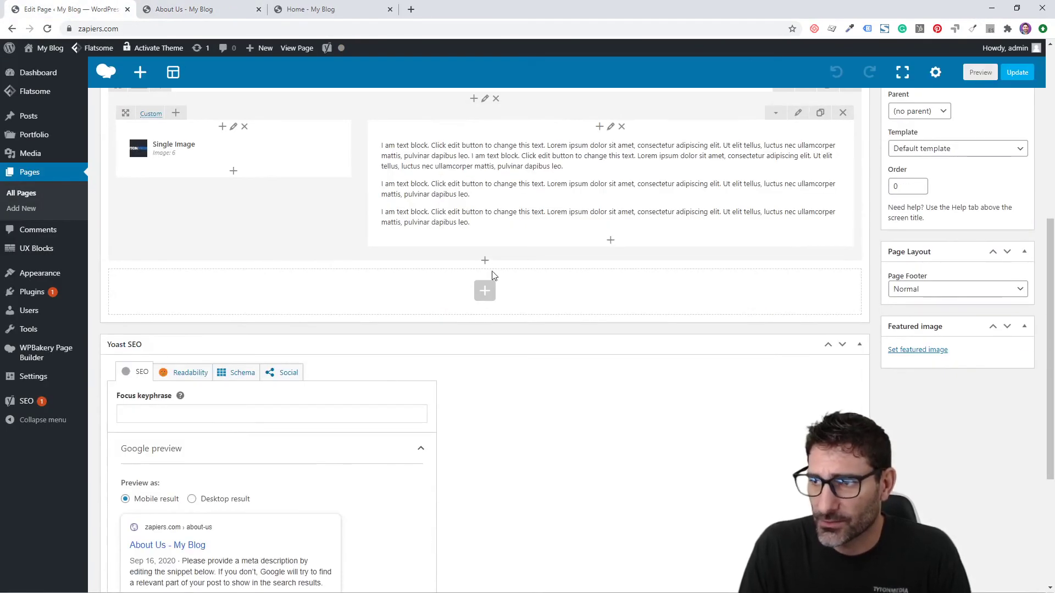
pyautogui.click(485, 290)
pyautogui.click(221, 165)
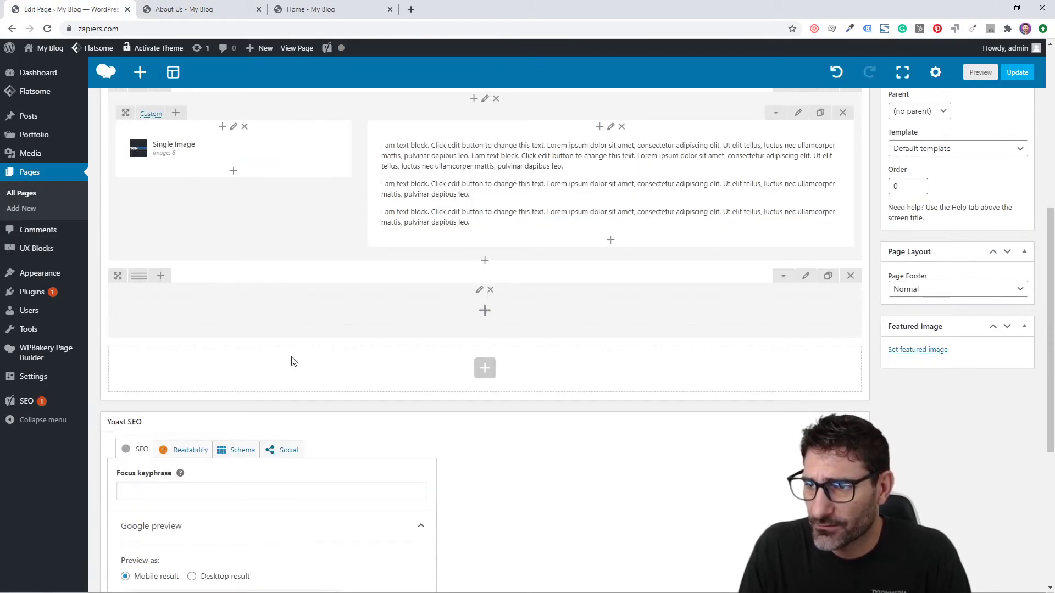
pyautogui.click(484, 310)
pyautogui.click(146, 158)
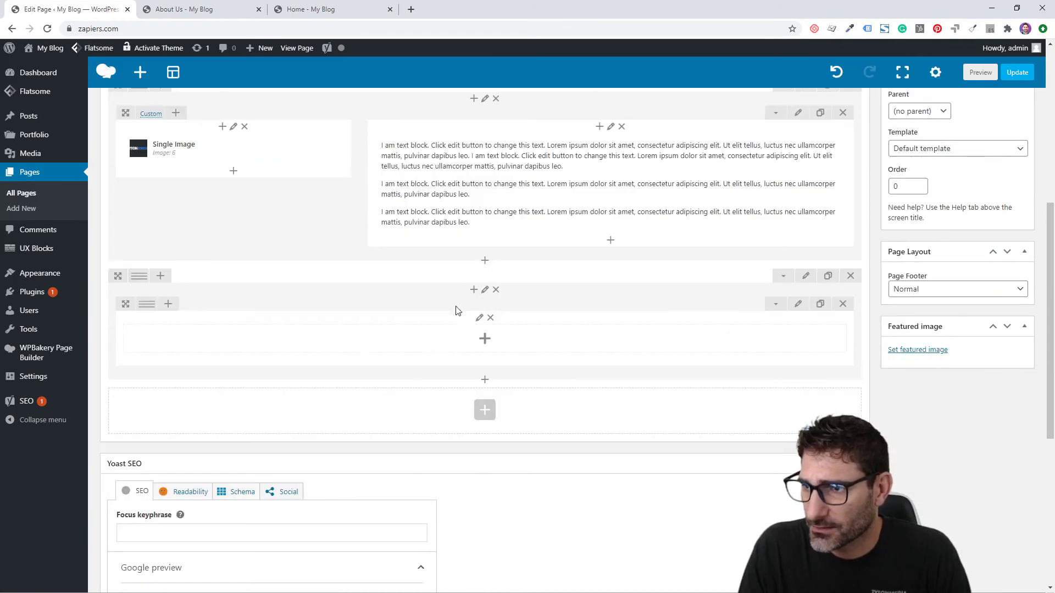
# Browse the Add Element categories for the empty column, ending on the Content list.
pyautogui.click(459, 350)
pyautogui.click(198, 117)
pyautogui.click(239, 116)
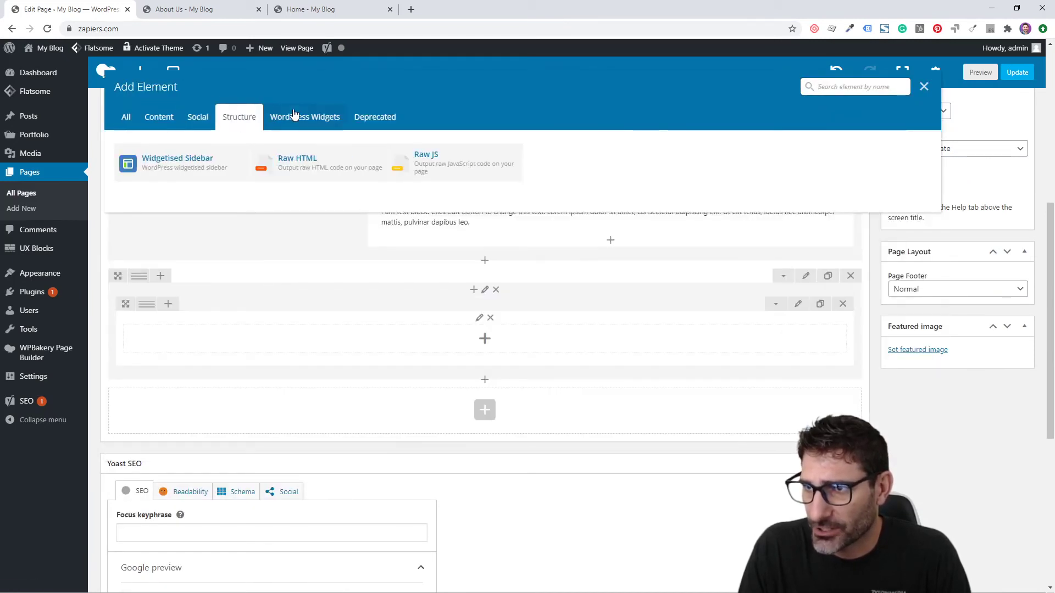
pyautogui.click(294, 114)
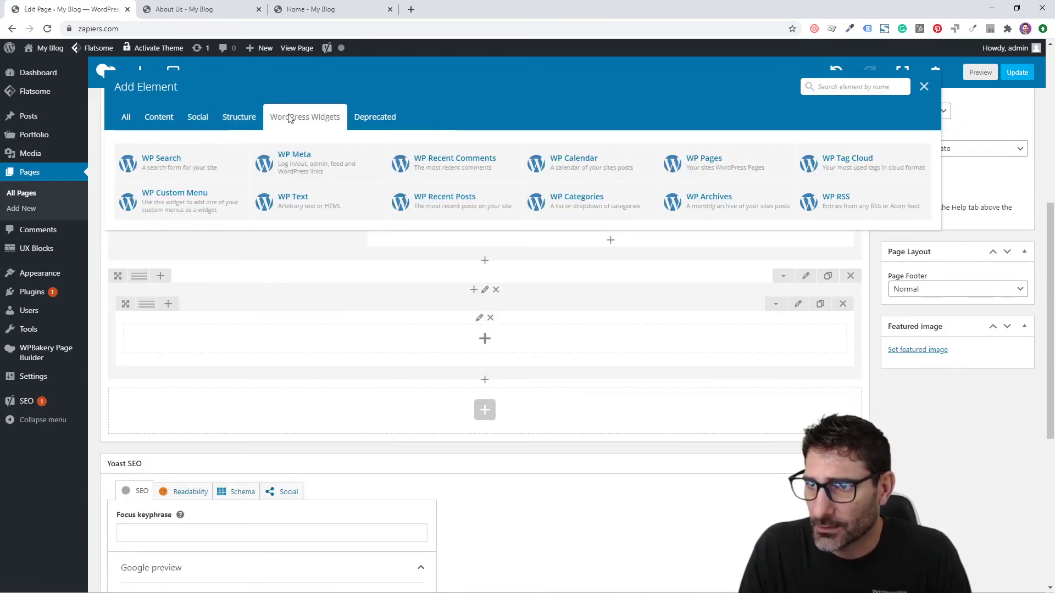
pyautogui.click(177, 118)
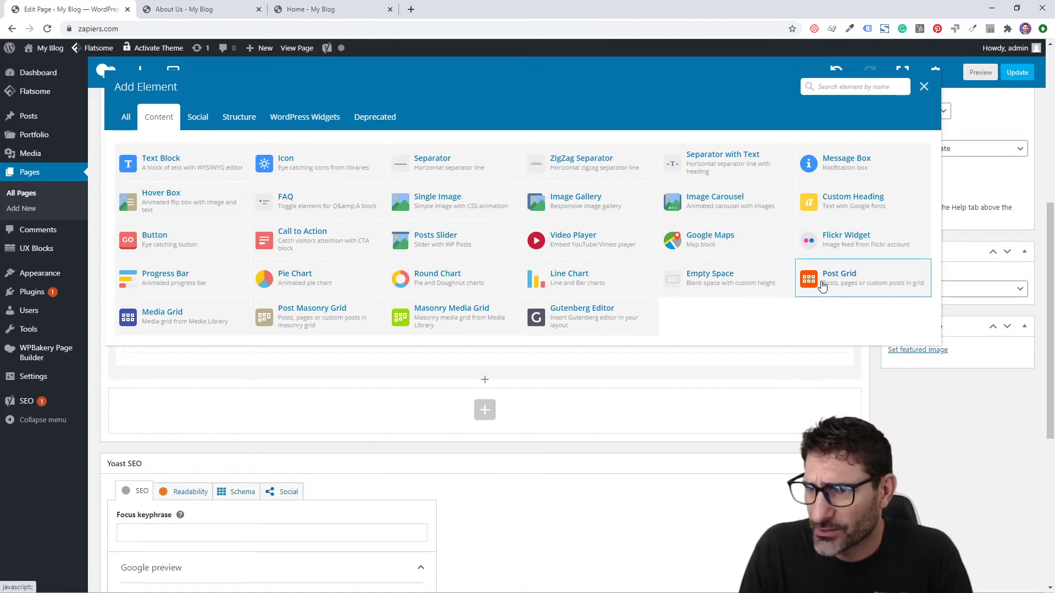
# Add a Post Grid to the empty column with Post as its data source.
pyautogui.click(823, 287)
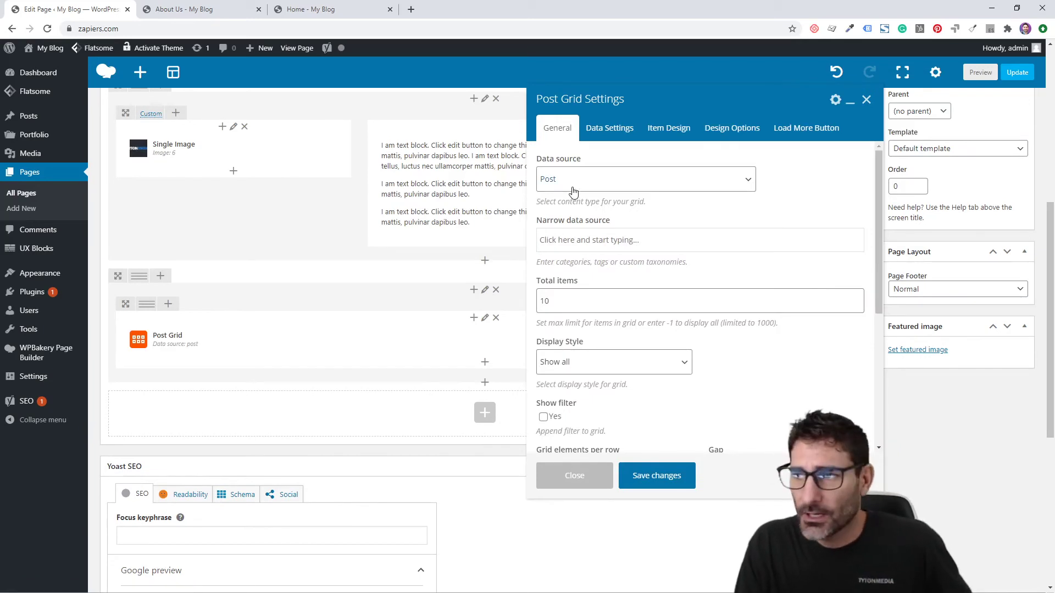
pyautogui.click(574, 186)
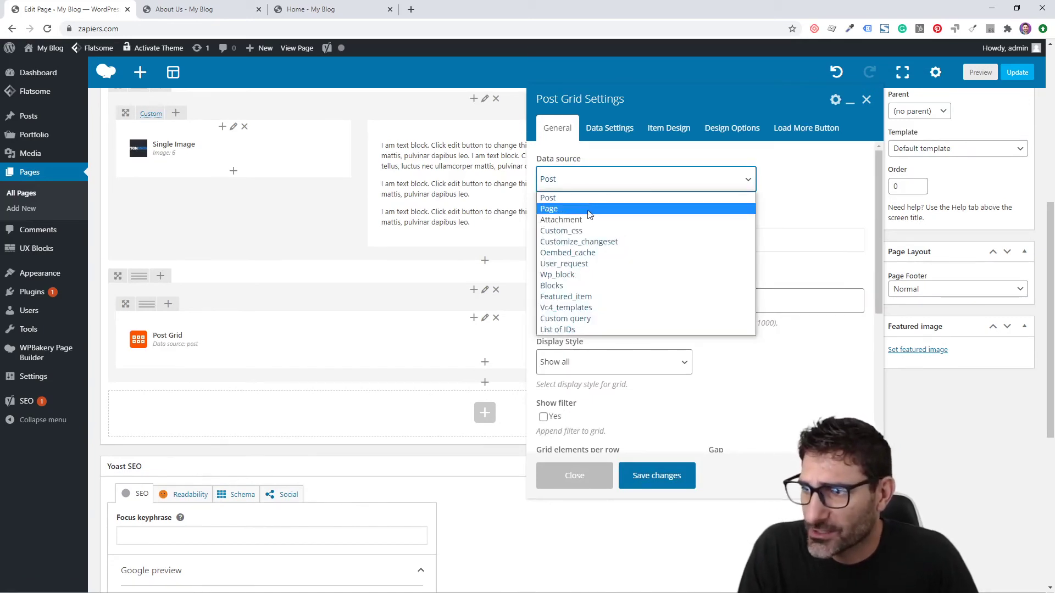
pyautogui.click(588, 321)
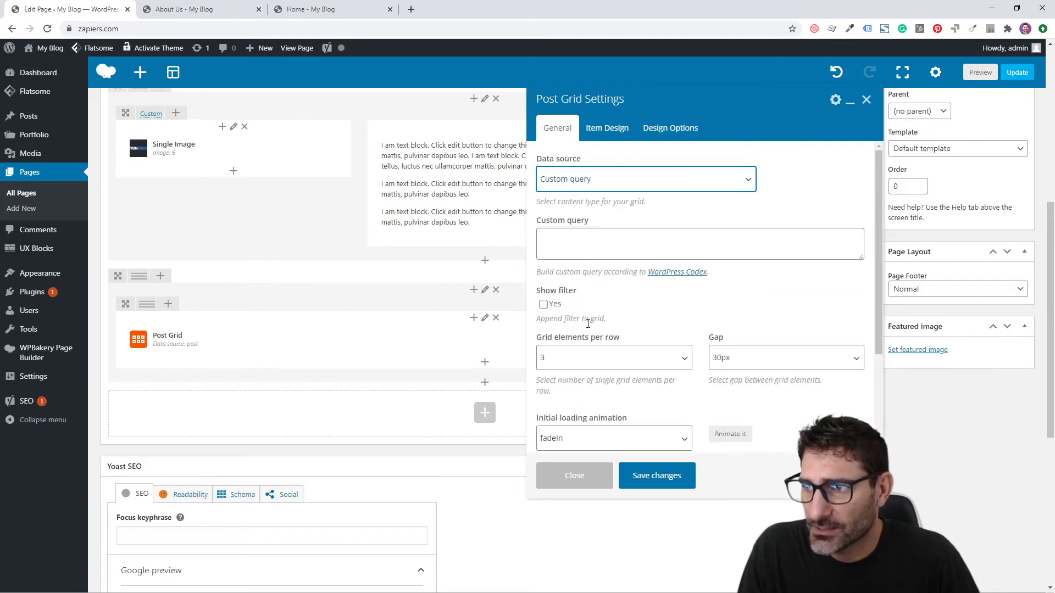
pyautogui.click(592, 192)
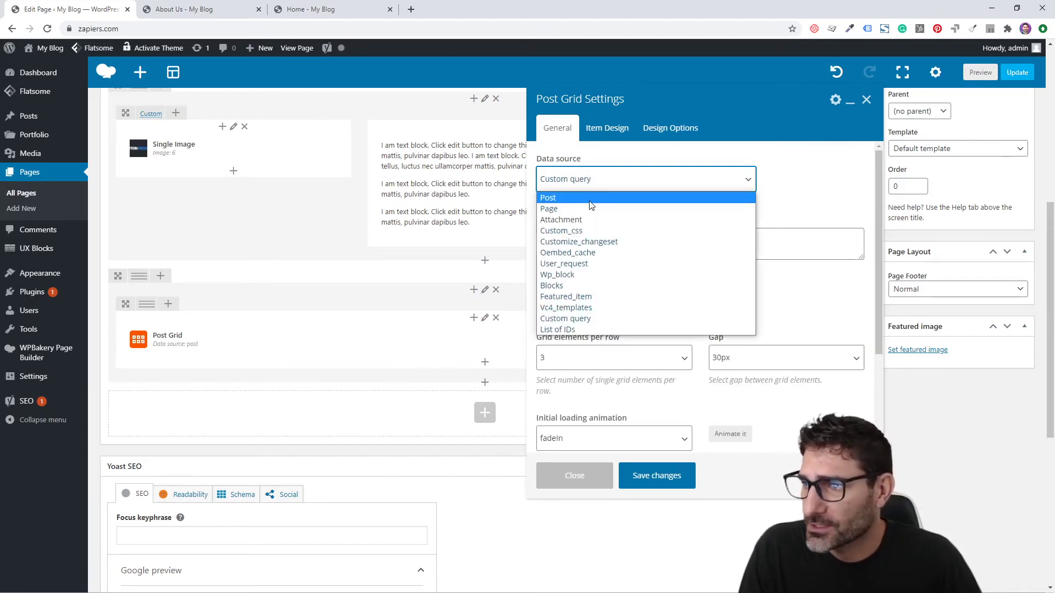
pyautogui.click(592, 205)
# Set the Post Grid to 4 total items, 4 per row, with a 15px gap.
pyautogui.scroll(-1, 597, 237)
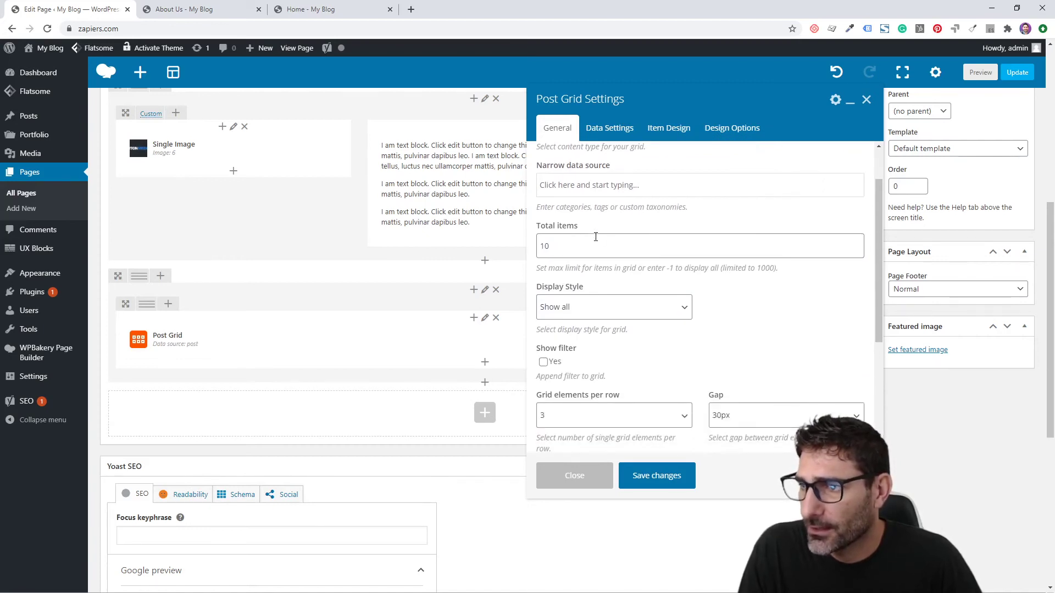
pyautogui.click(610, 246)
pyautogui.hotkey('ctrl', 'a')
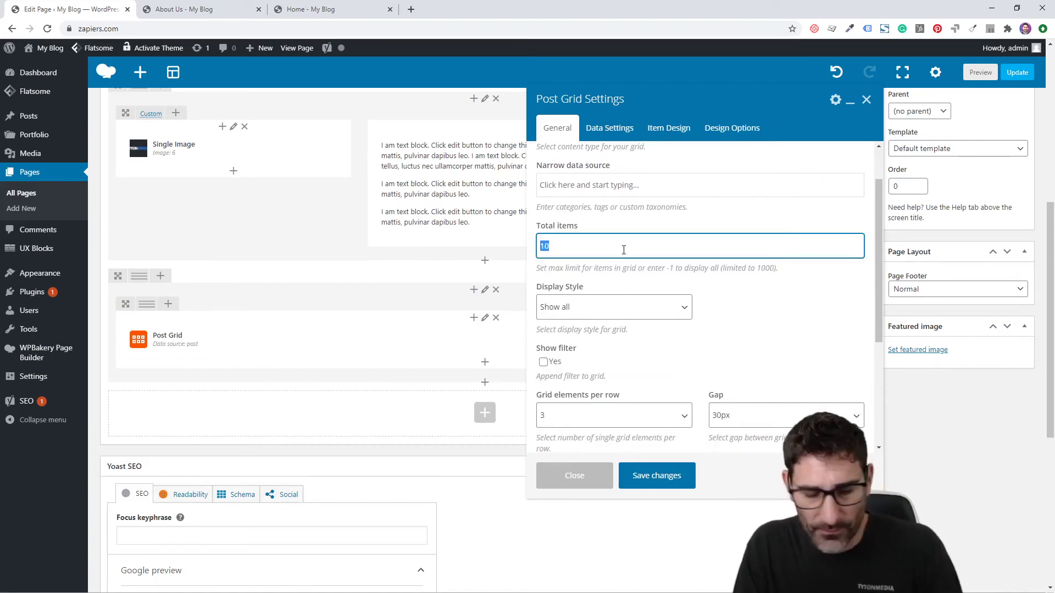
pyautogui.write('4')
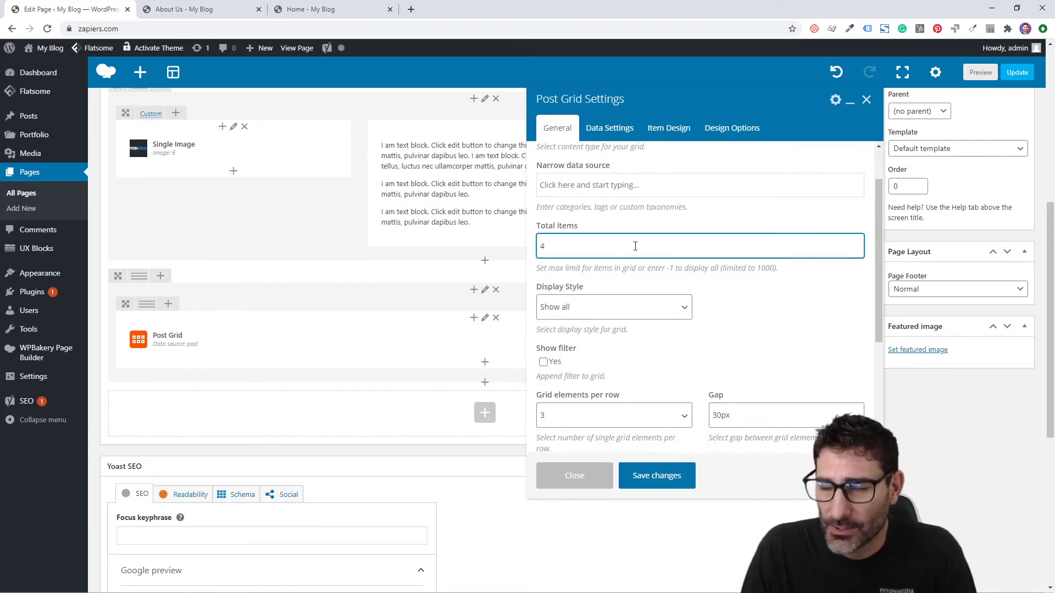
pyautogui.scroll(-1, 635, 247)
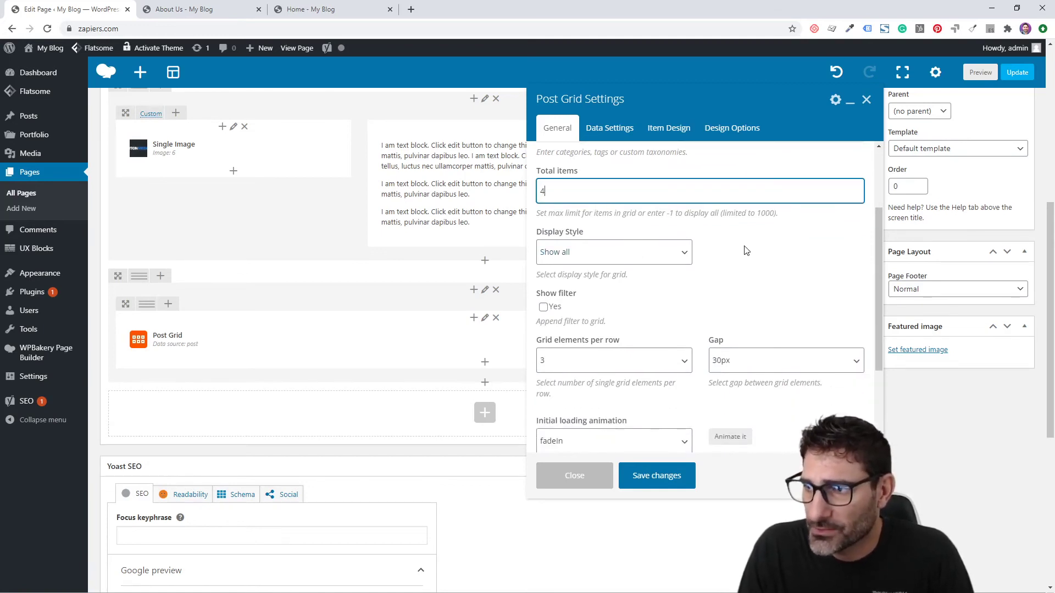
pyautogui.scroll(-1, 723, 255)
pyautogui.click(627, 306)
pyautogui.click(608, 336)
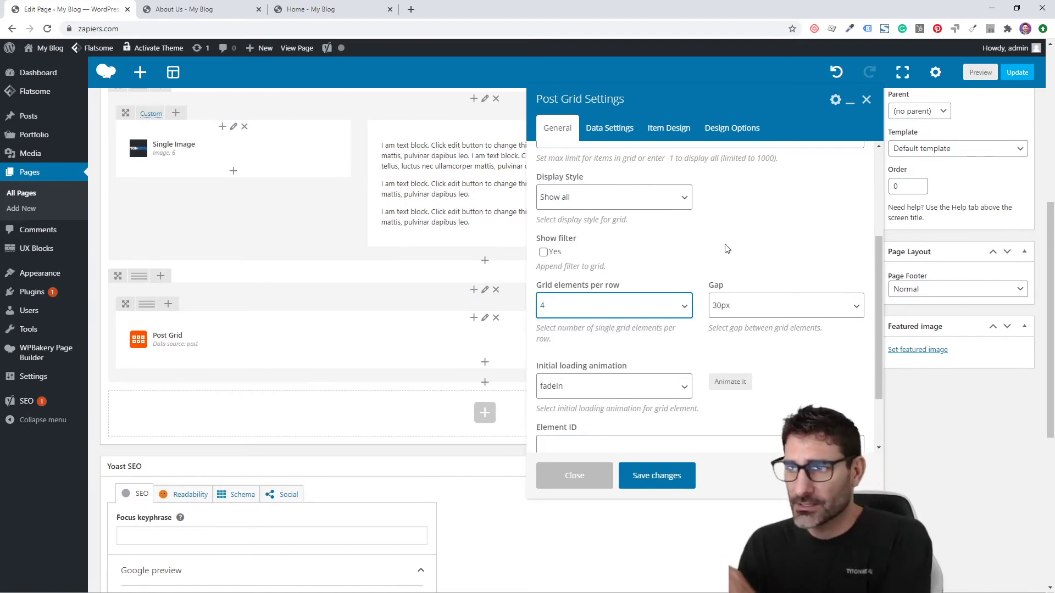
pyautogui.click(737, 311)
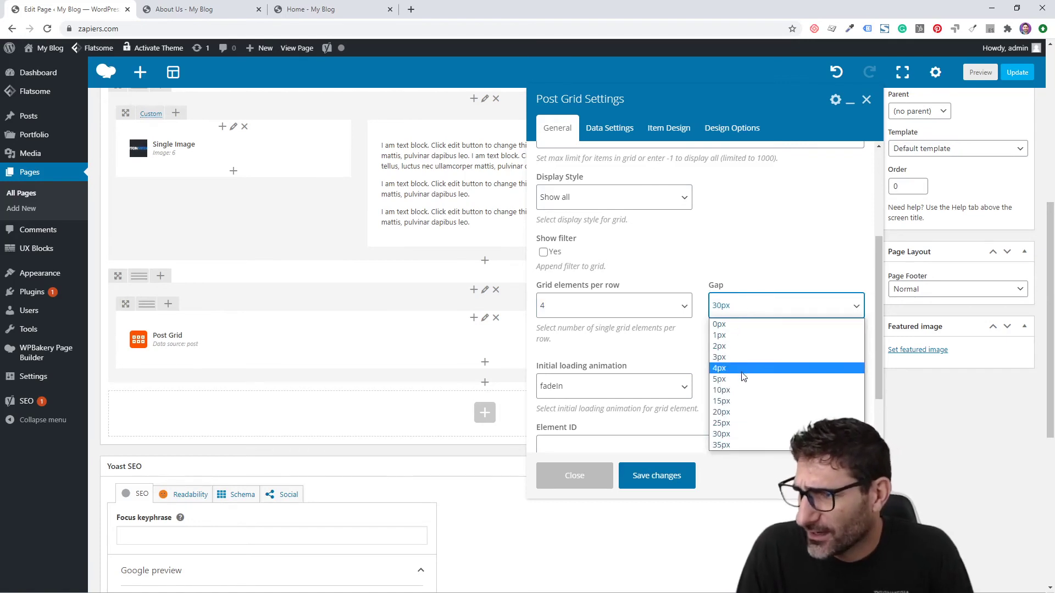
pyautogui.click(745, 403)
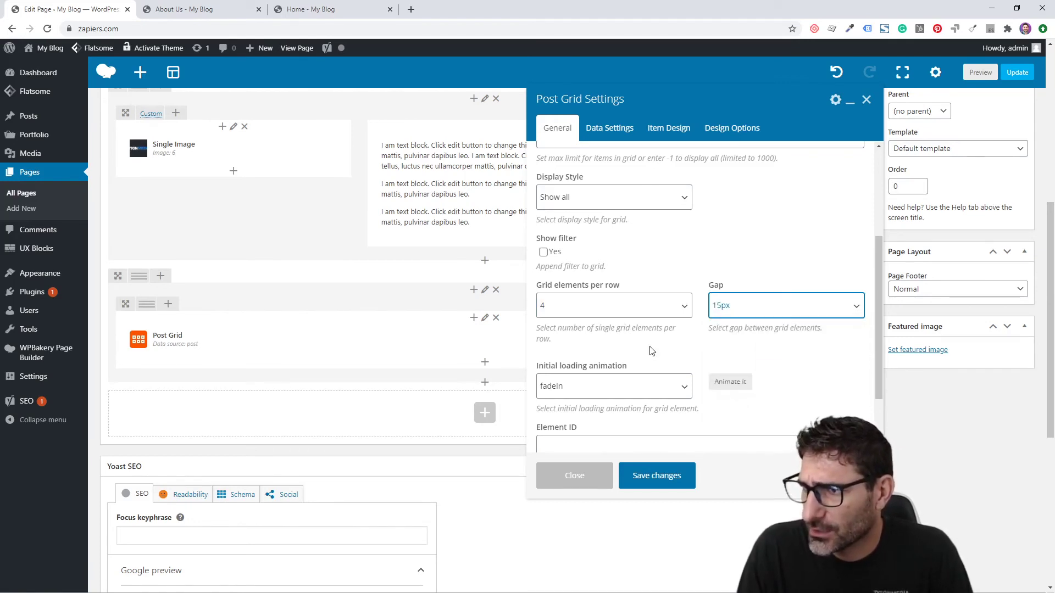
# Review the Data Settings ordering options and save the Post Grid settings.
pyautogui.scroll(3, 692, 258)
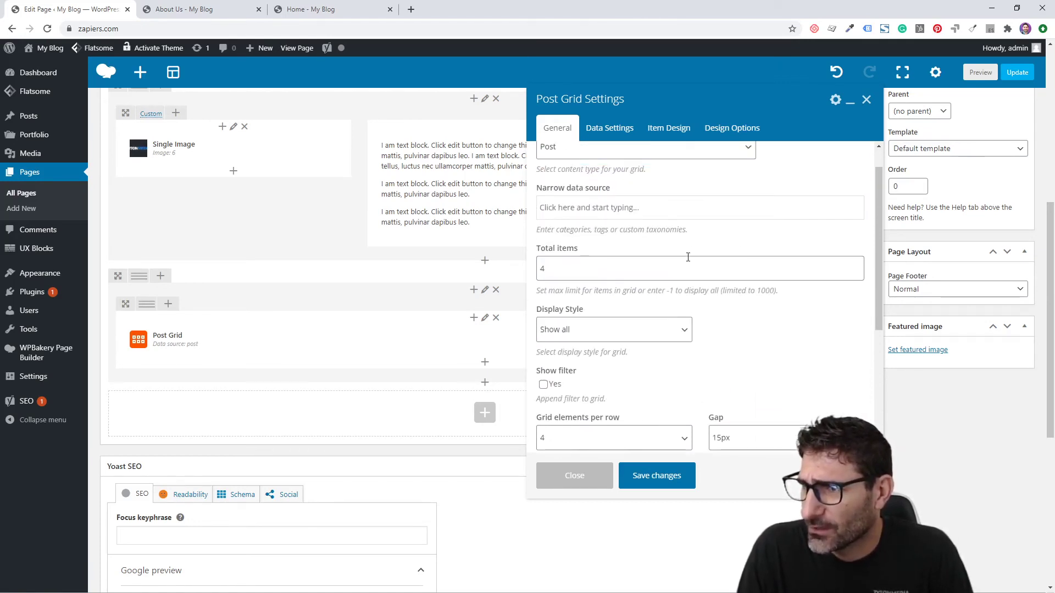
pyautogui.scroll(-5, 689, 253)
pyautogui.click(610, 128)
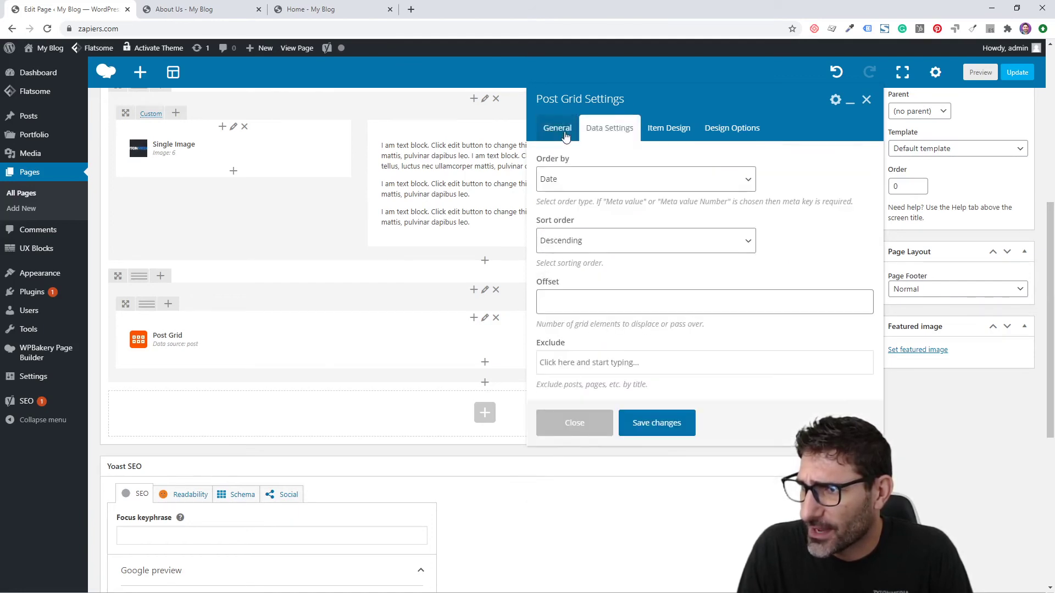
pyautogui.click(557, 128)
pyautogui.click(666, 475)
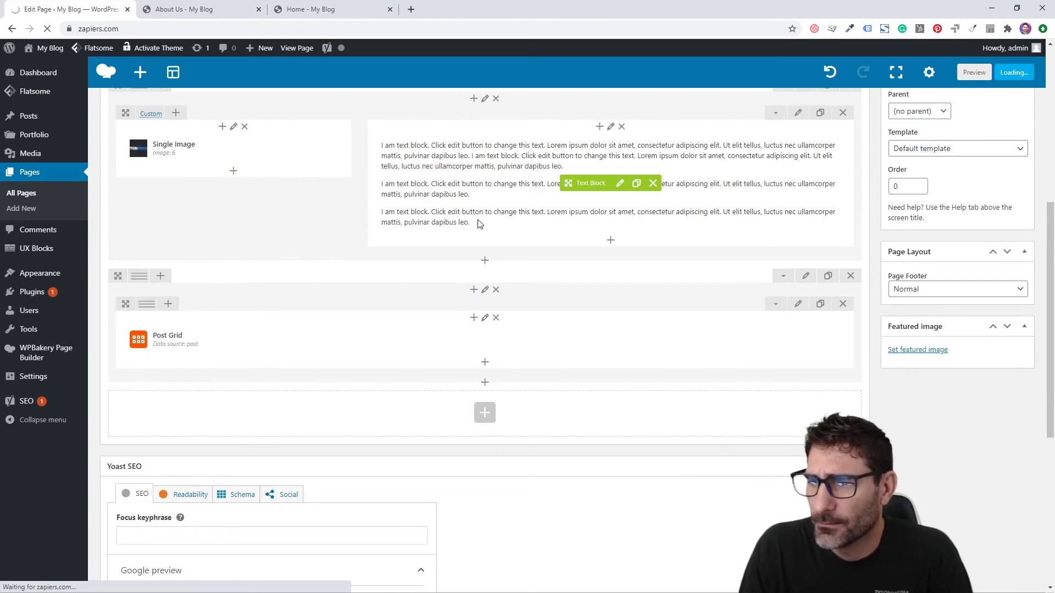
pyautogui.click(219, 10)
pyautogui.press('F5')
pyautogui.scroll(-5, 161, 291)
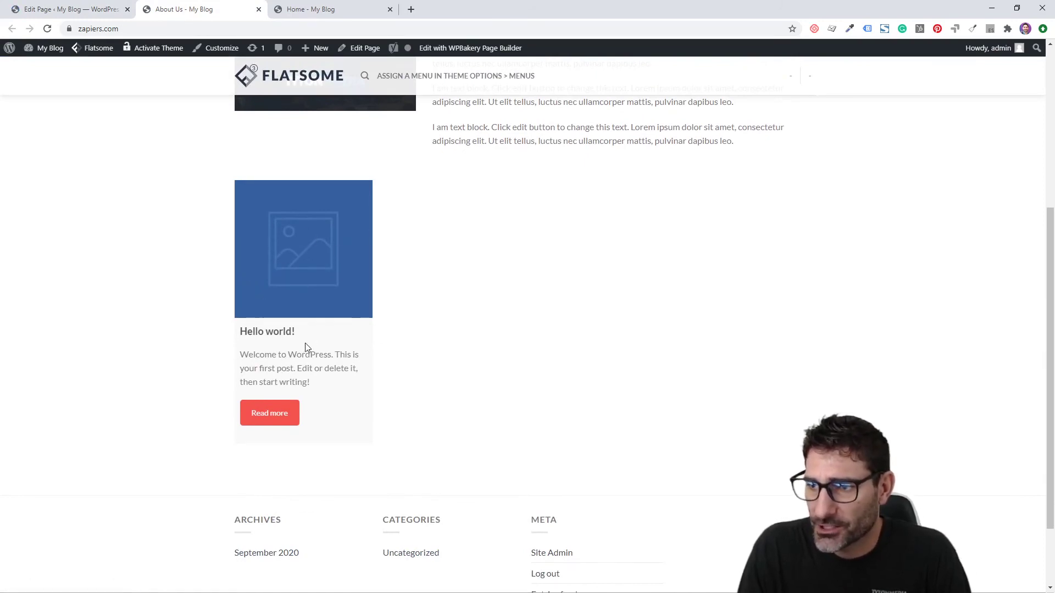
pyautogui.scroll(2, 306, 347)
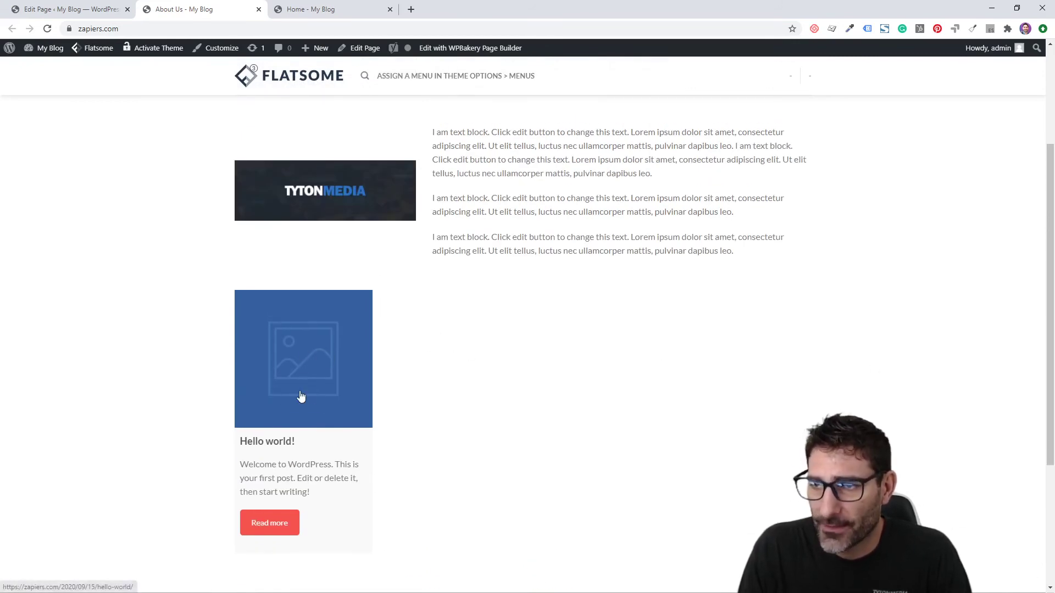
# Open the Post Grid's Item Design settings and review the templates, keeping Basic grid: Default.
pyautogui.click(66, 9)
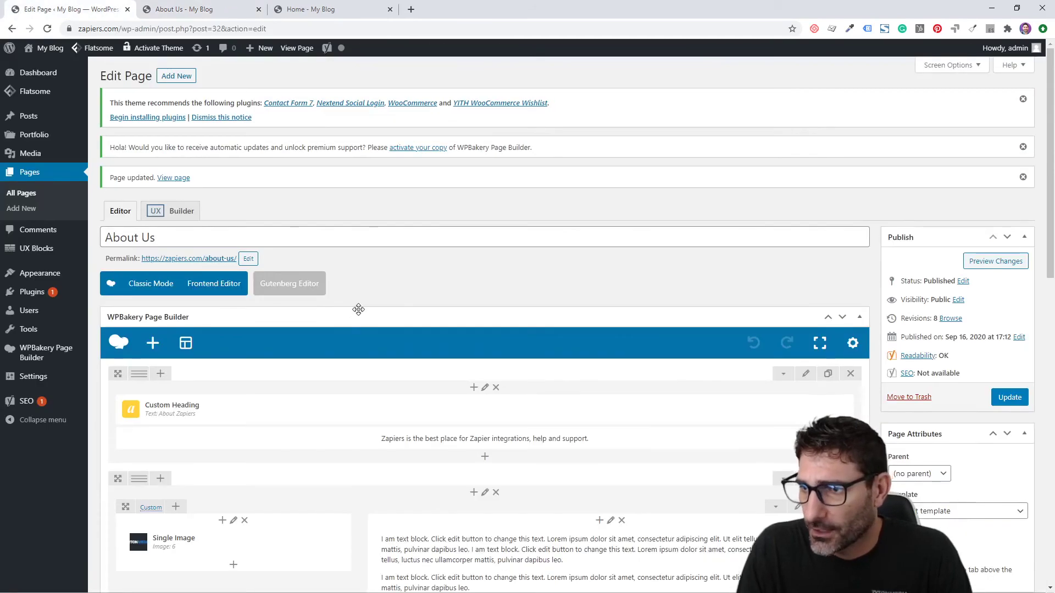
pyautogui.scroll(-6, 362, 312)
pyautogui.click(490, 376)
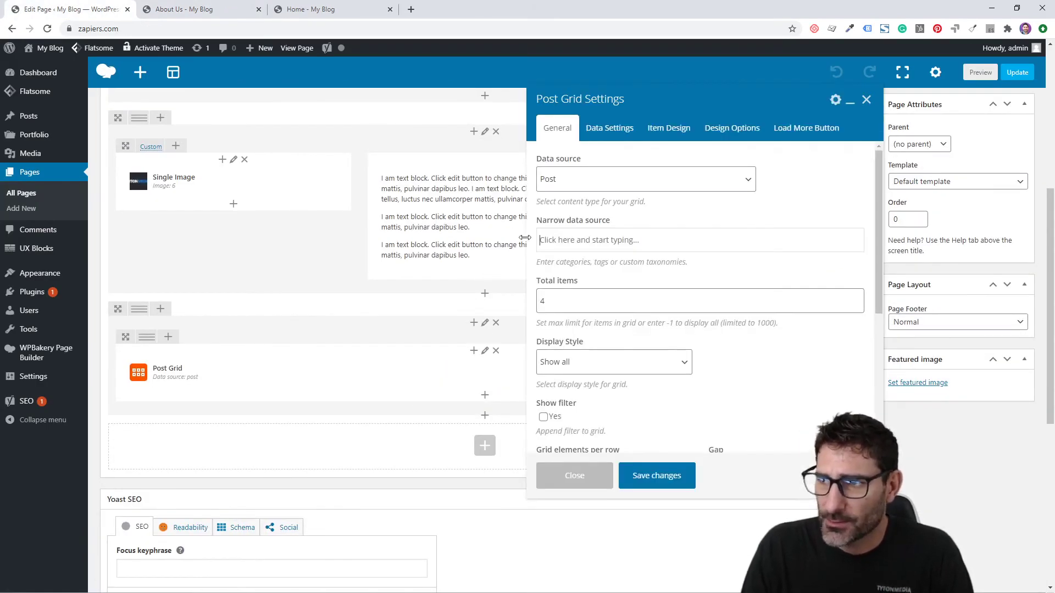
pyautogui.click(658, 128)
pyautogui.click(603, 187)
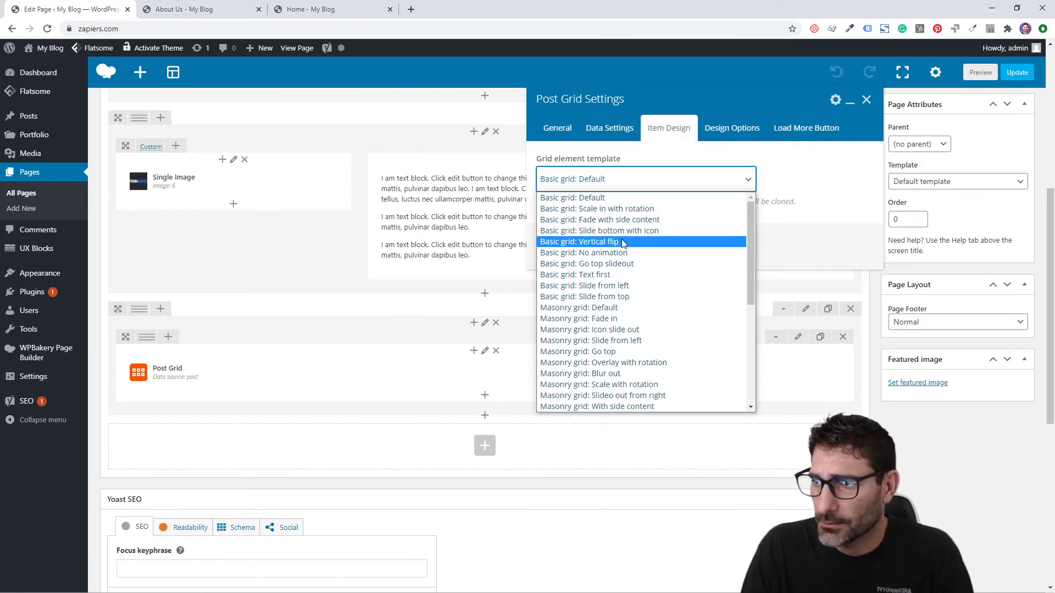
pyautogui.scroll(-4, 624, 243)
pyautogui.scroll(5, 623, 243)
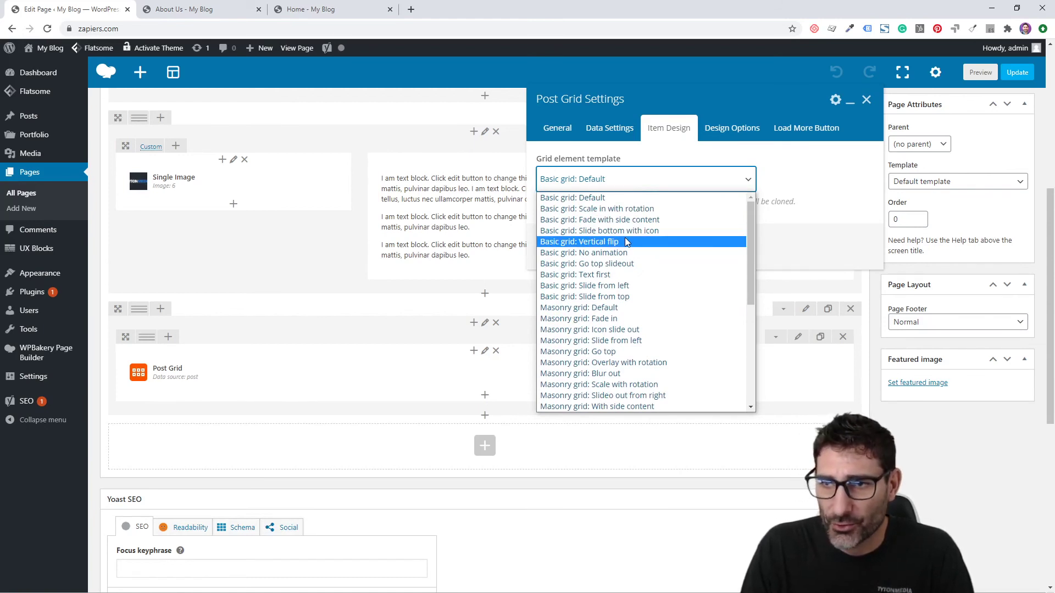
pyautogui.click(816, 159)
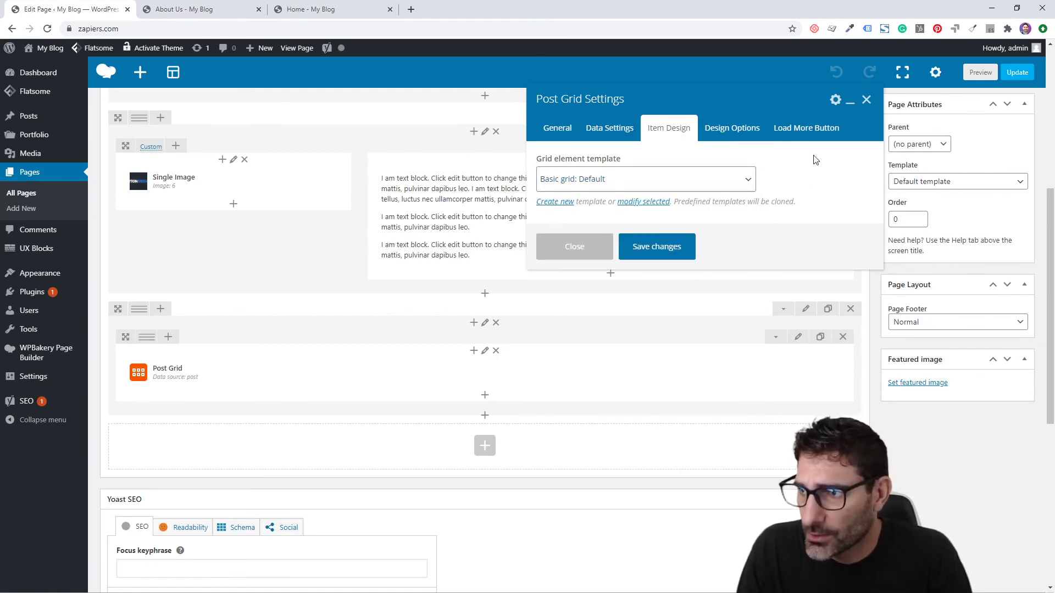
# Open Create new grid template in a new browser tab.
pyautogui.rightClick(552, 202)
pyautogui.click(568, 212)
pyautogui.moveTo(44, 360)
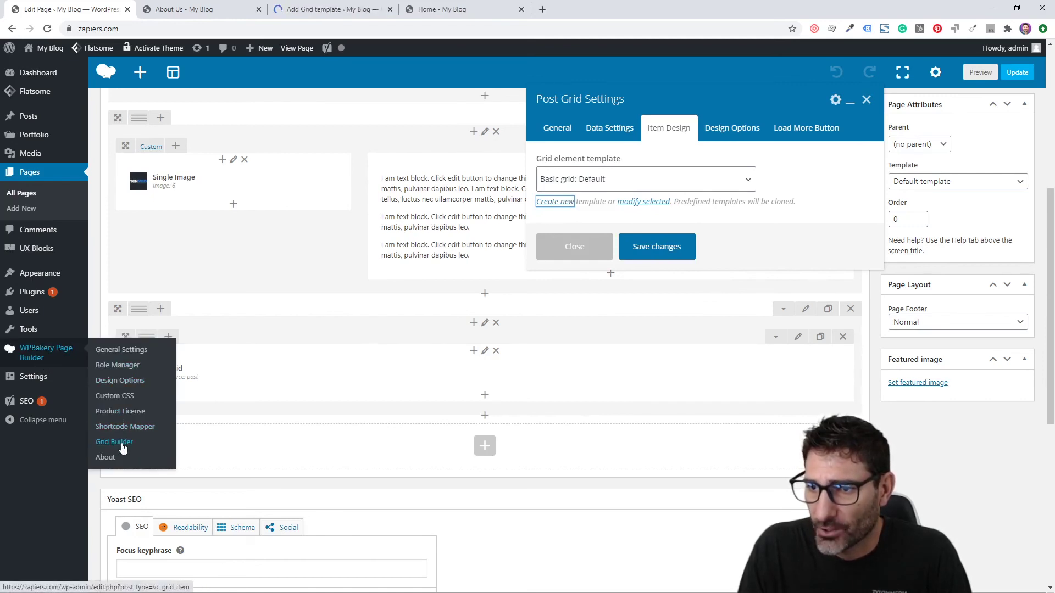
# In the Add Grid template tab, dismiss the tour and add a Post Image element.
pyautogui.hotkey('ctrl', '3')
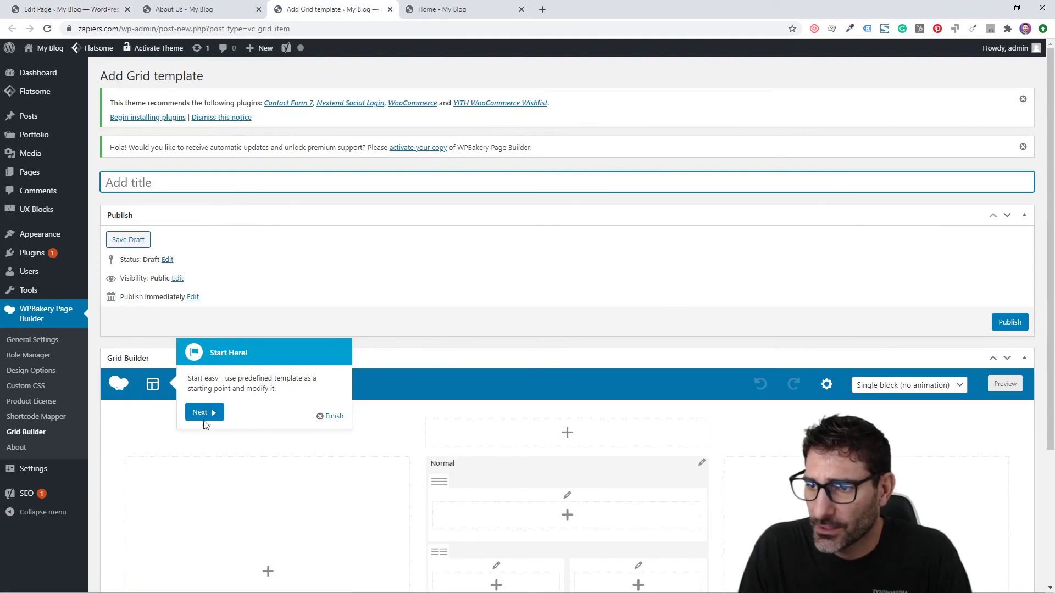
pyautogui.tripleClick(341, 417)
pyautogui.click(334, 417)
pyautogui.scroll(-3, 528, 341)
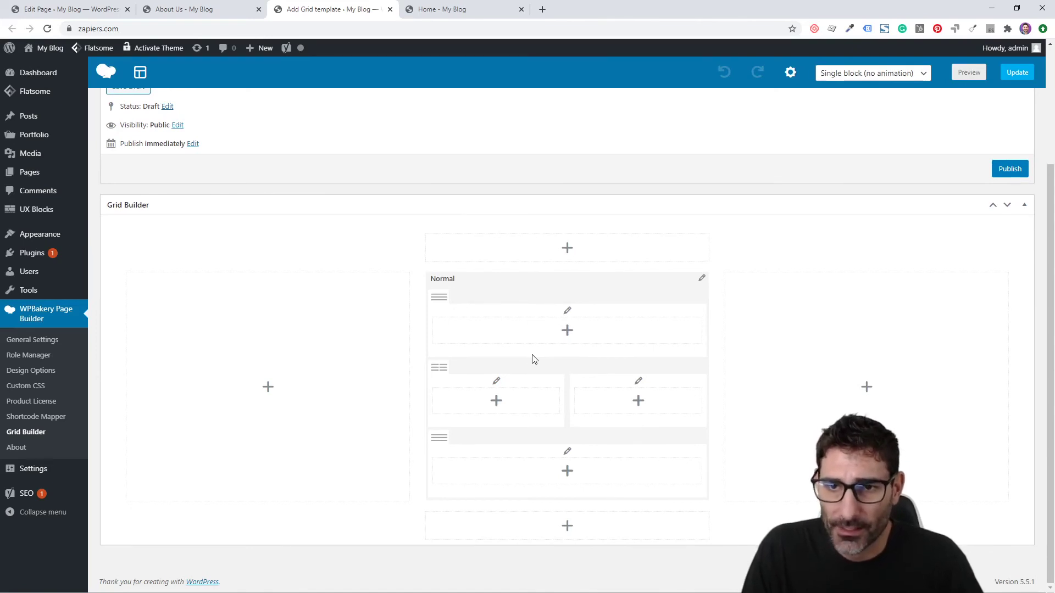
pyautogui.click(568, 257)
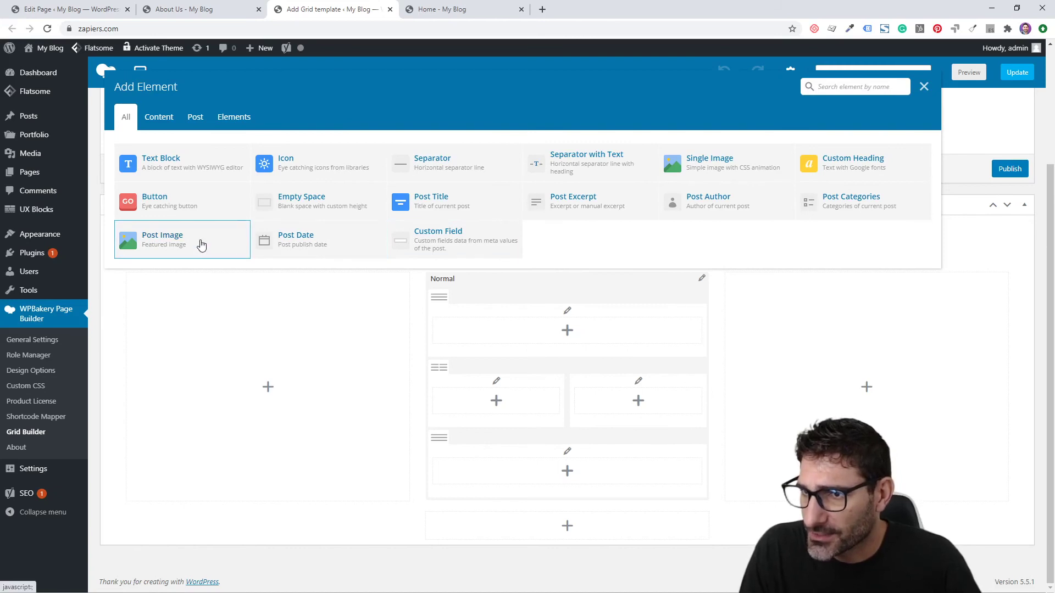
pyautogui.click(200, 242)
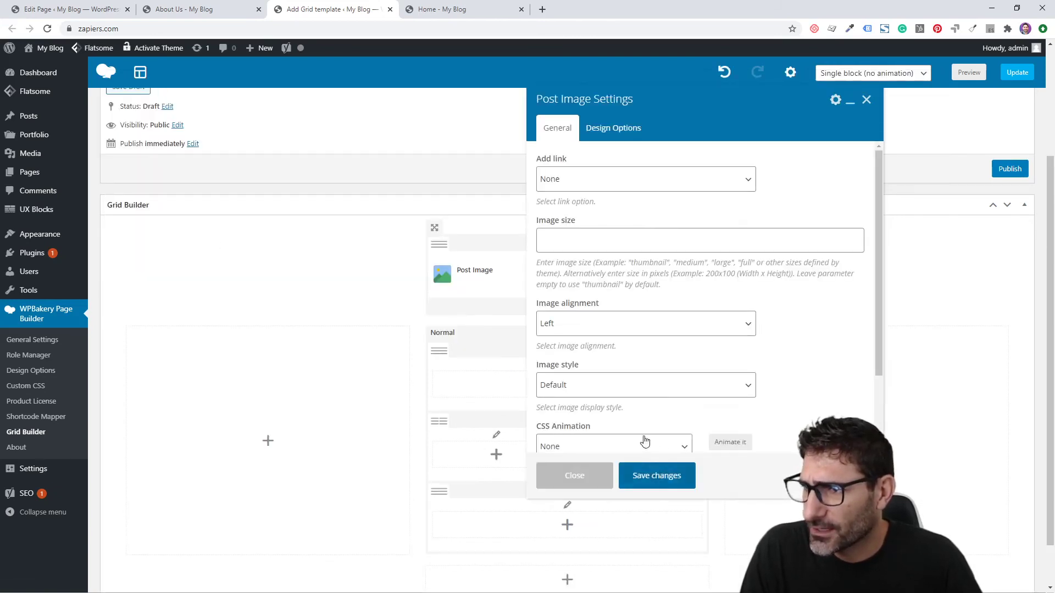
pyautogui.click(656, 476)
# Add Post Title and Post Excerpt elements below the post image.
pyautogui.click(566, 294)
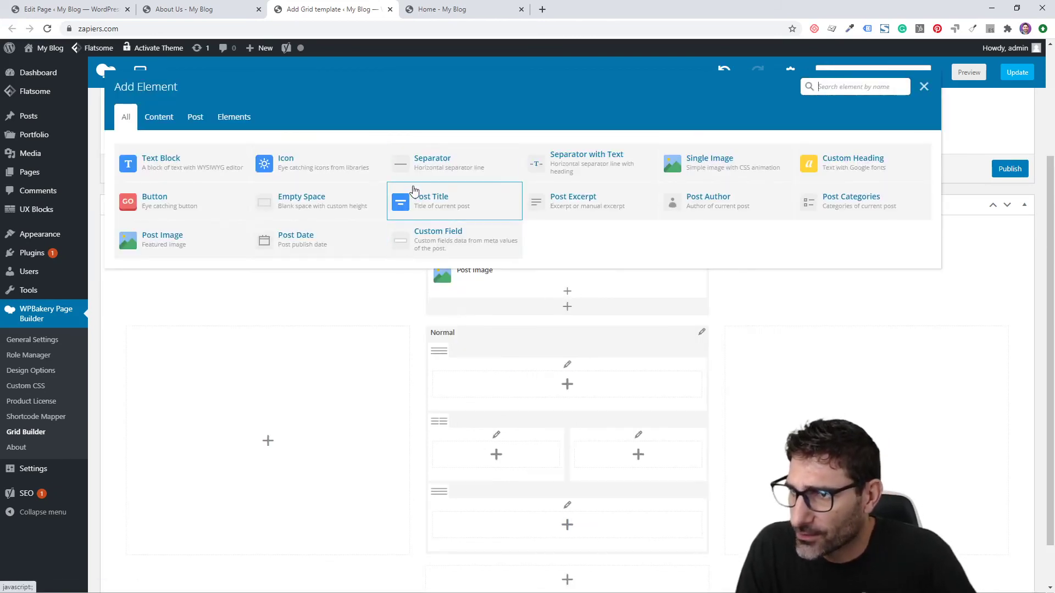
pyautogui.click(417, 197)
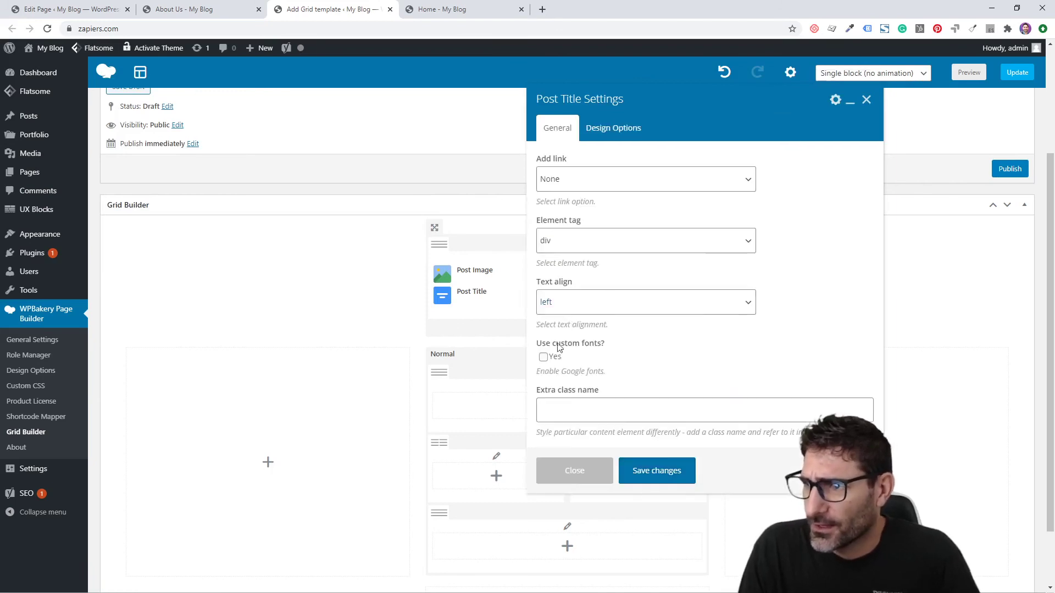
pyautogui.click(659, 470)
pyautogui.click(566, 313)
pyautogui.write('exc')
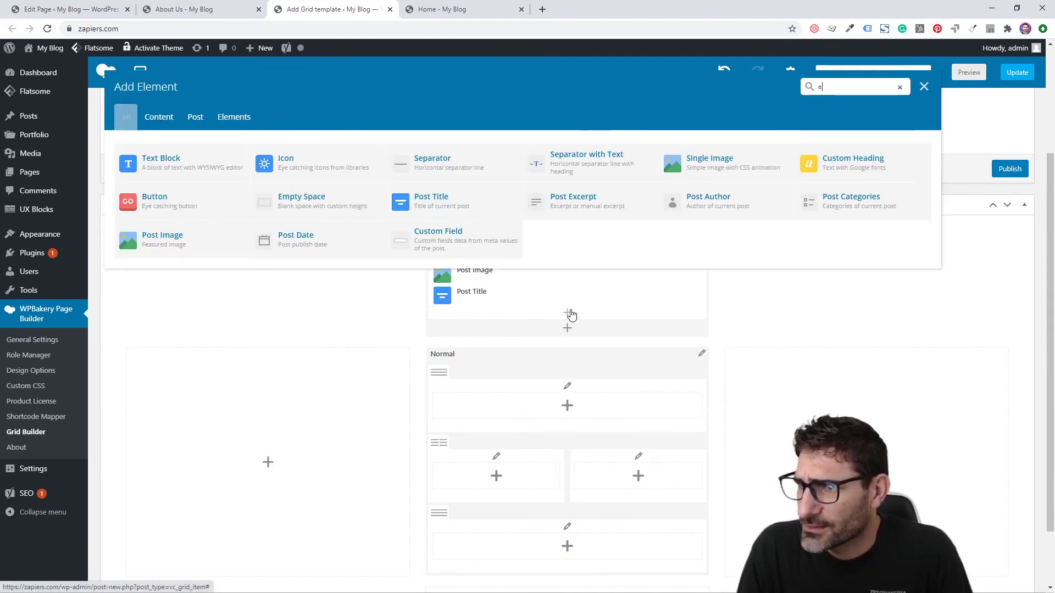
pyautogui.click(186, 166)
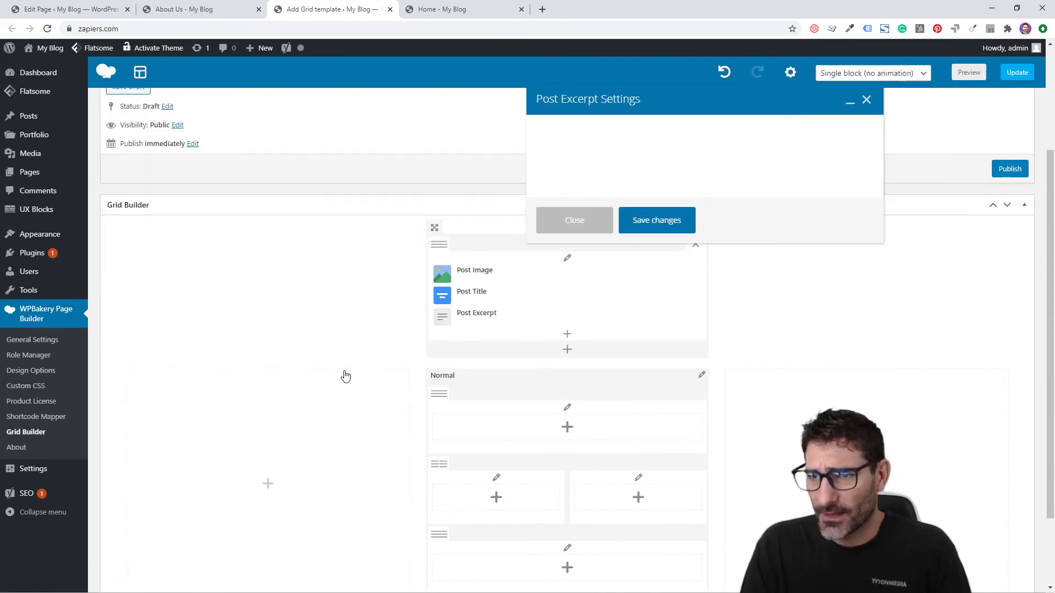
# Close the Post Excerpt settings and delete the unused column from the template.
pyautogui.click(235, 4)
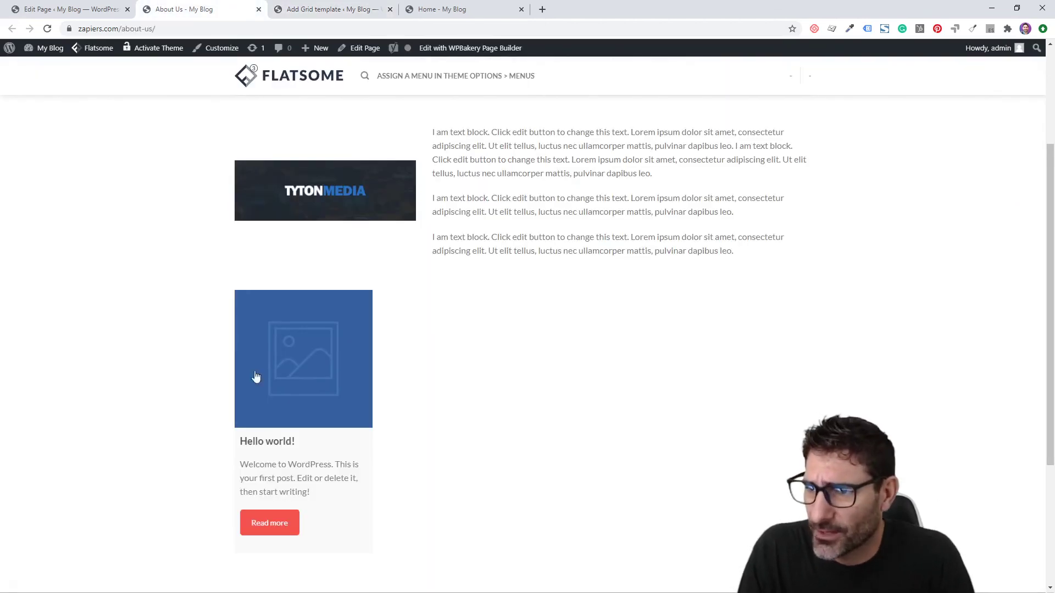
pyautogui.click(330, 9)
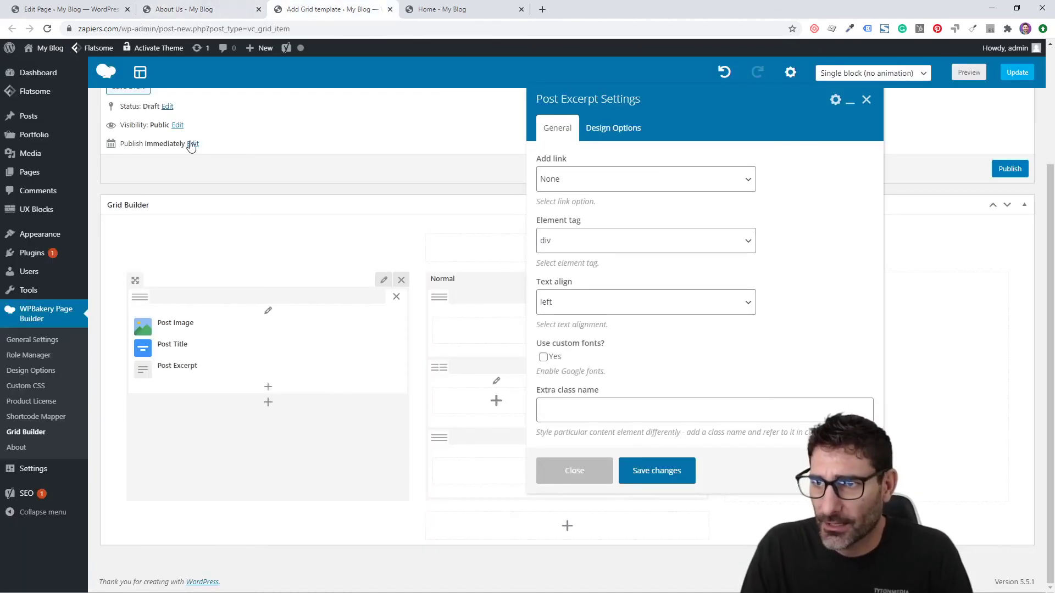
pyautogui.click(585, 471)
pyautogui.click(402, 279)
pyautogui.click(579, 90)
# Return to the About Us editor and list the Post Grid item templates.
pyautogui.click(237, 9)
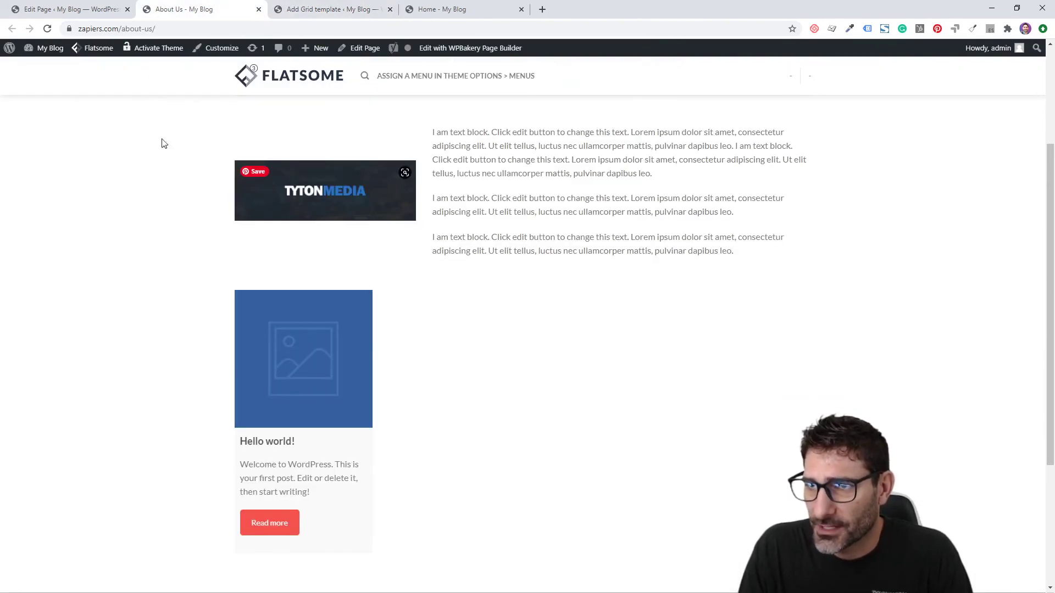
pyautogui.click(93, 8)
pyautogui.click(632, 179)
pyautogui.scroll(-5, 614, 344)
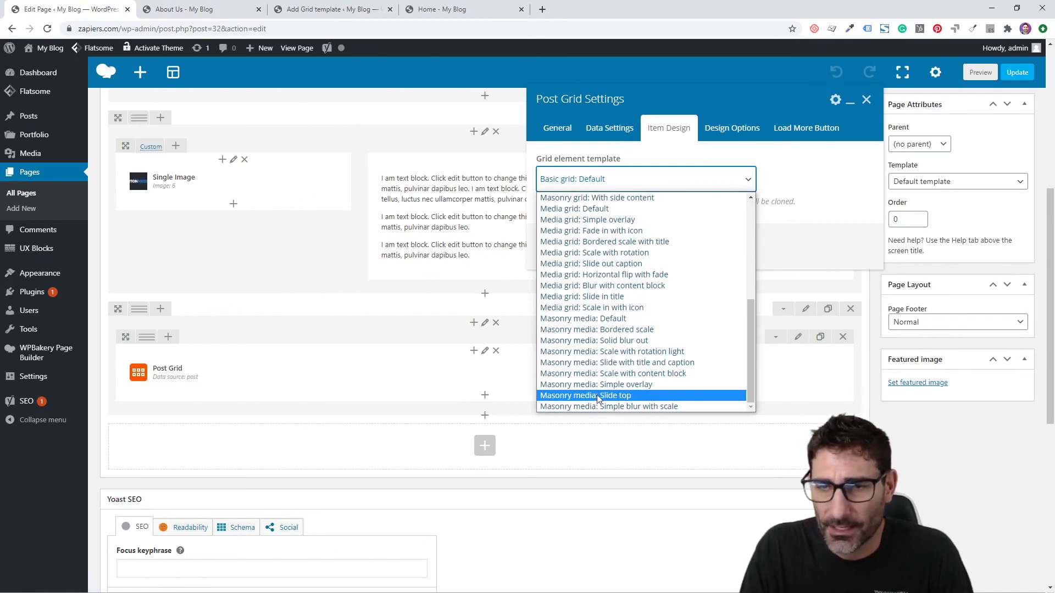
# Keep Basic grid: Default, save the Post Grid, update the page, and reload it live.
pyautogui.scroll(10, 610, 396)
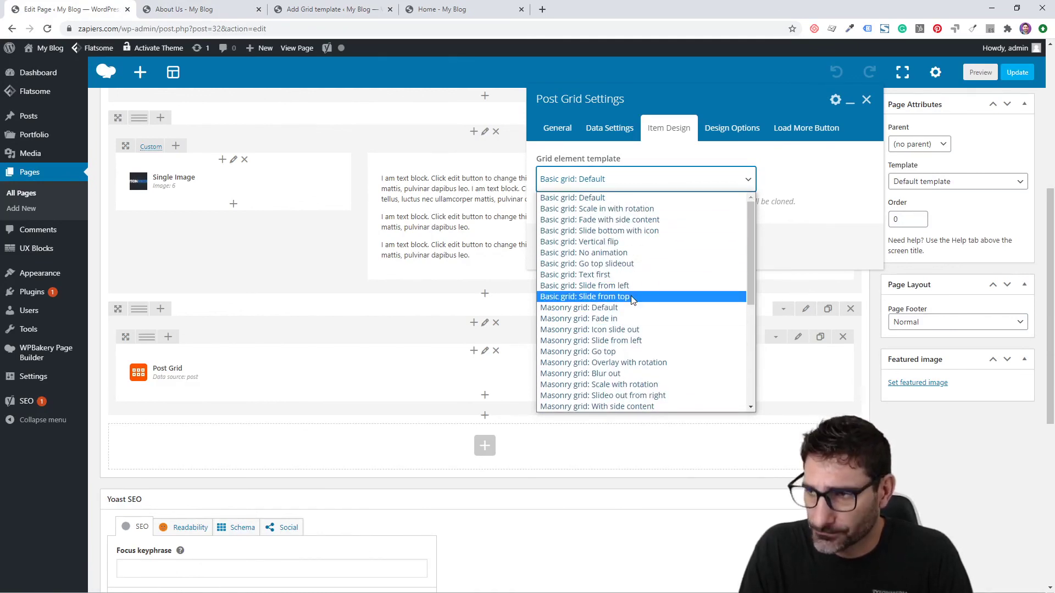
pyautogui.click(604, 198)
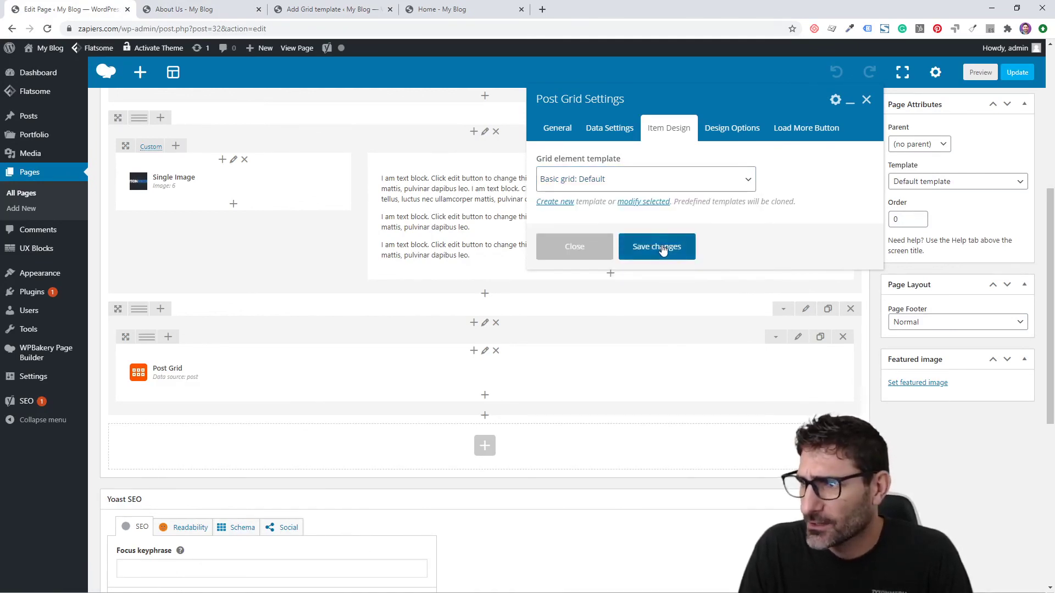
pyautogui.click(662, 247)
pyautogui.click(1017, 72)
pyautogui.click(262, 5)
pyautogui.press('F5')
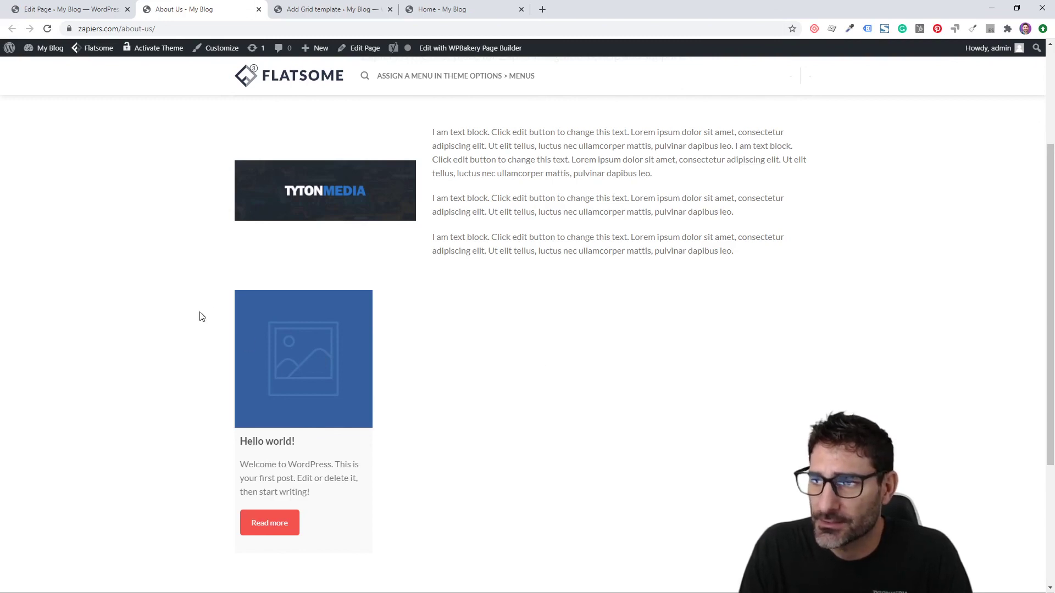
pyautogui.scroll(-5, 104, 316)
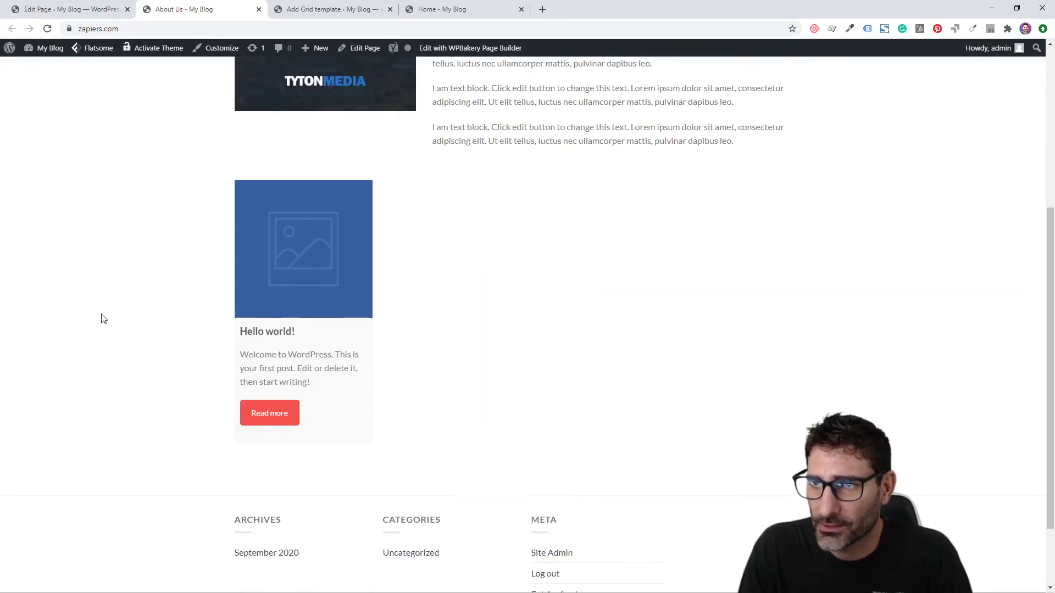
pyautogui.scroll(5, 101, 319)
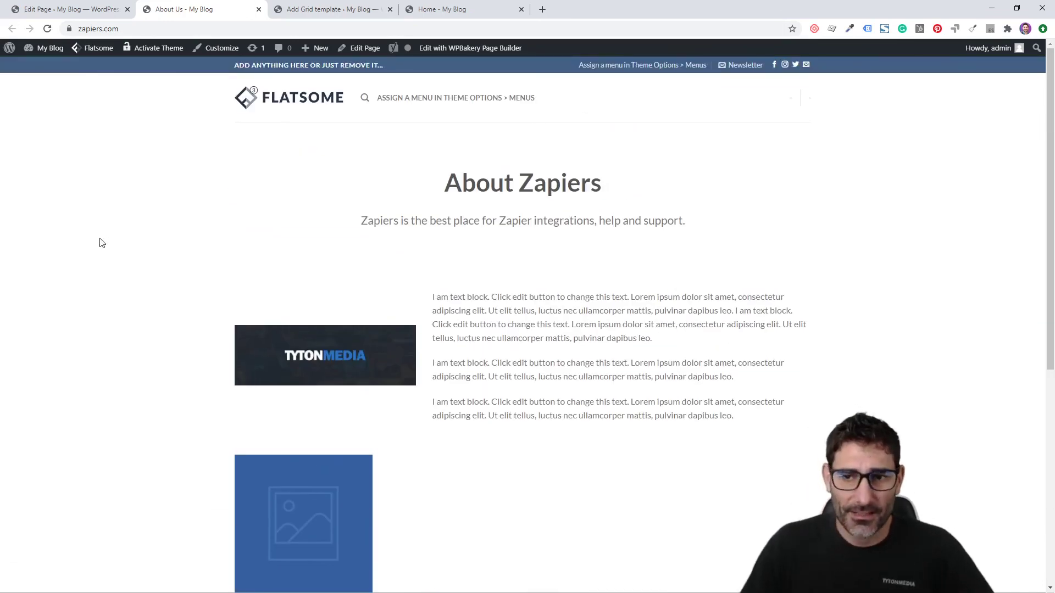